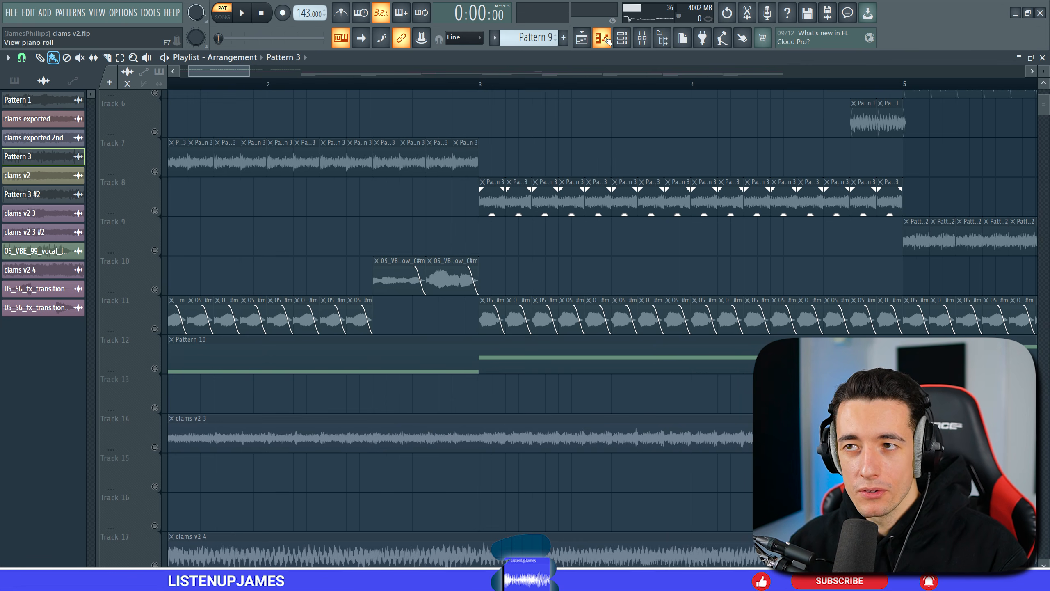
# Step: View the GrainX4 instrument of Pattern 9 and browse its Morph Presets pads, keeping the current preset
pyautogui.click(607, 40)
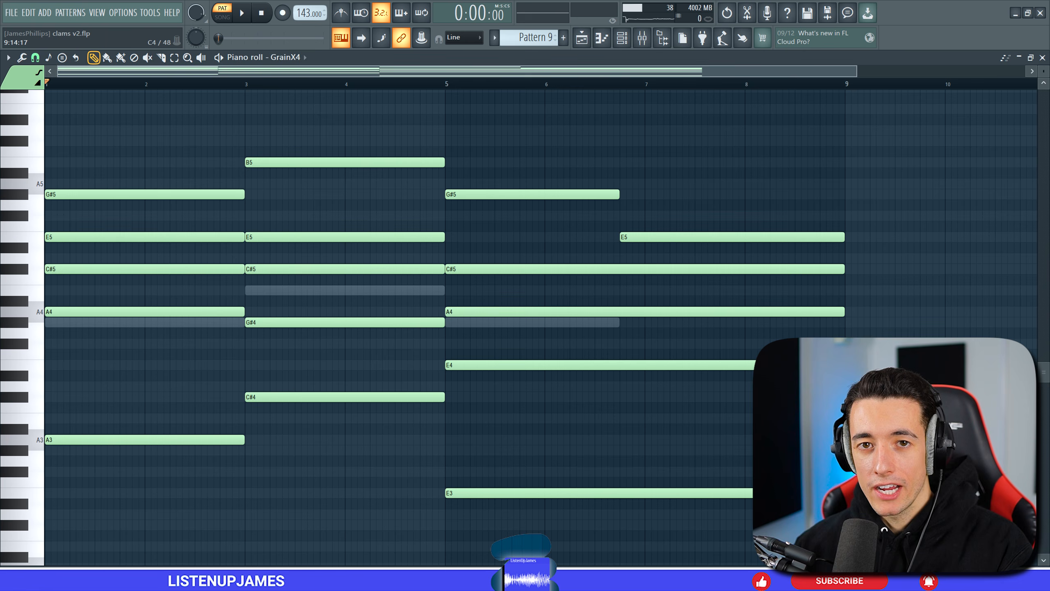
pyautogui.click(625, 47)
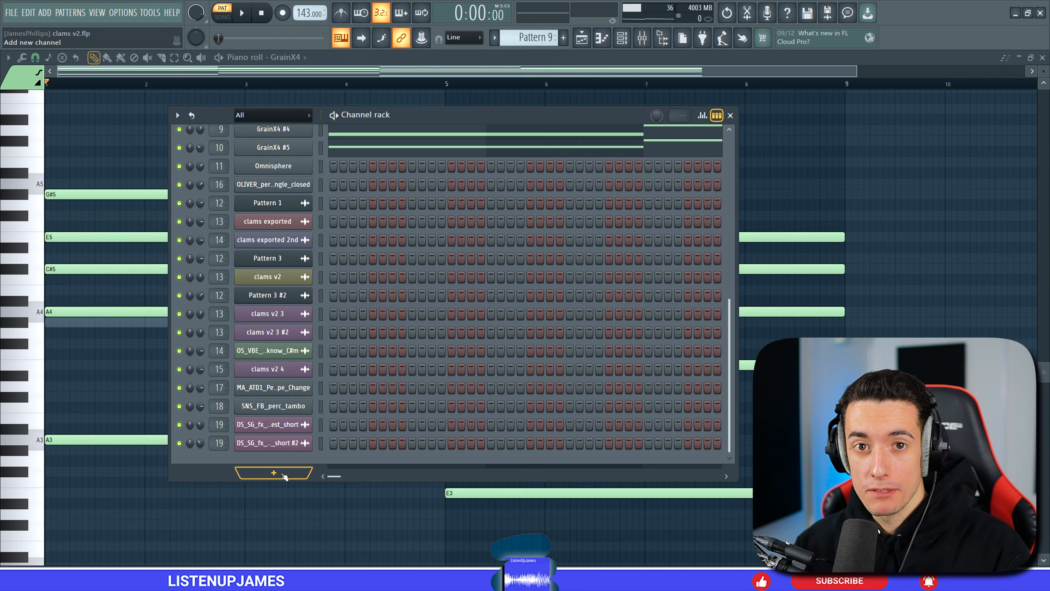
pyautogui.click(284, 476)
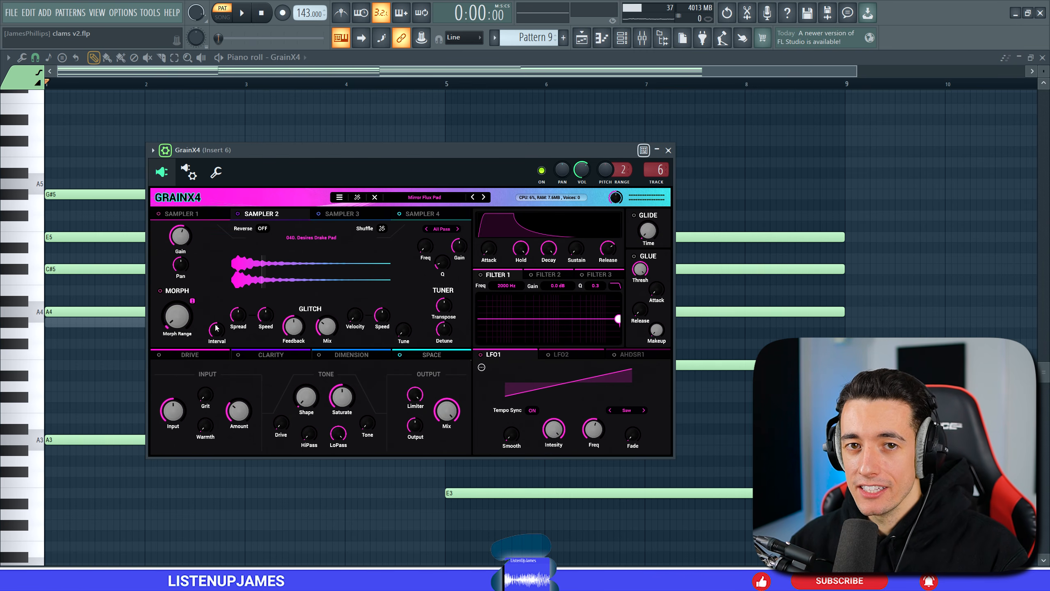
pyautogui.click(405, 198)
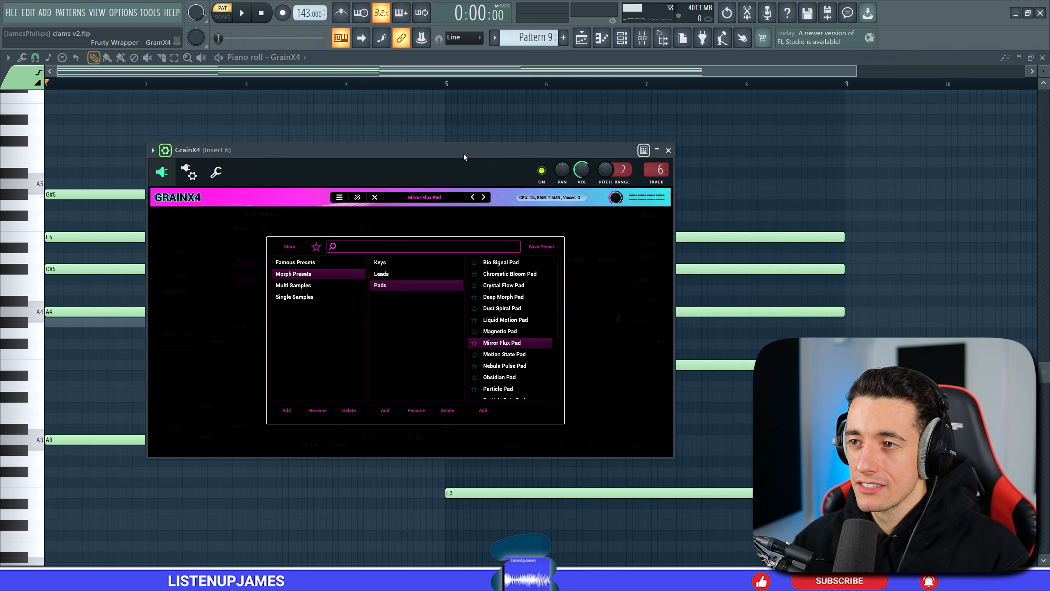
pyautogui.click(446, 198)
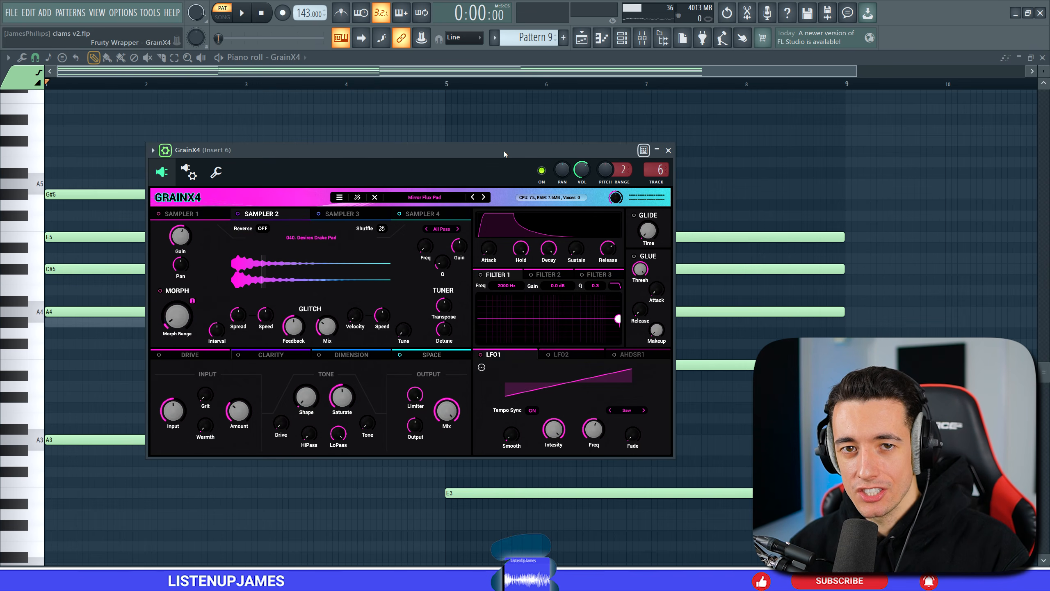
# Step: Open the GrainX4 channel's piano roll and view the root note and scale options for scale highlighting
pyautogui.press('F6')
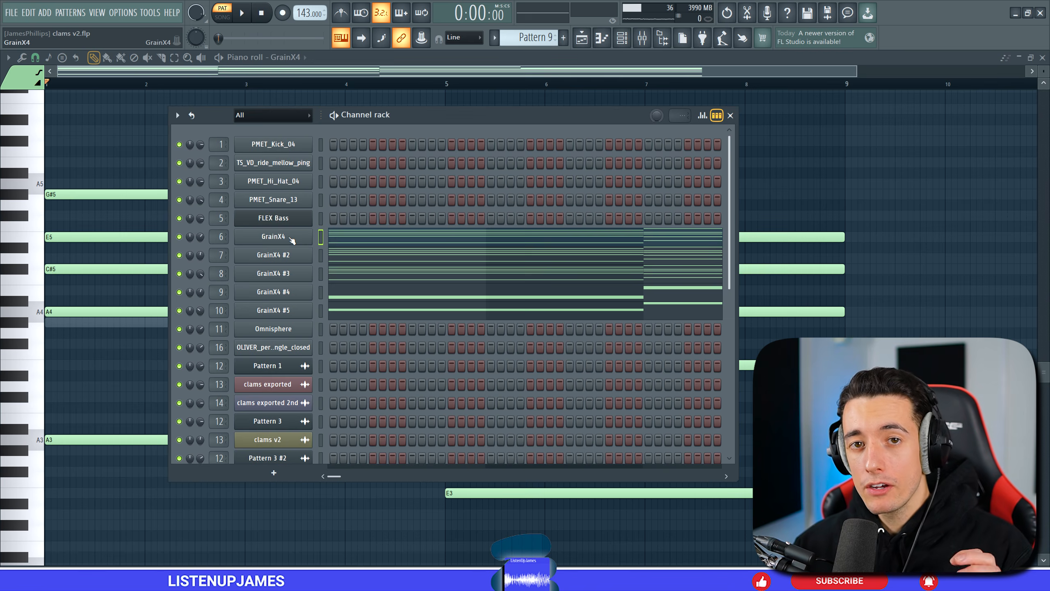
pyautogui.rightClick(288, 237)
pyautogui.click(337, 235)
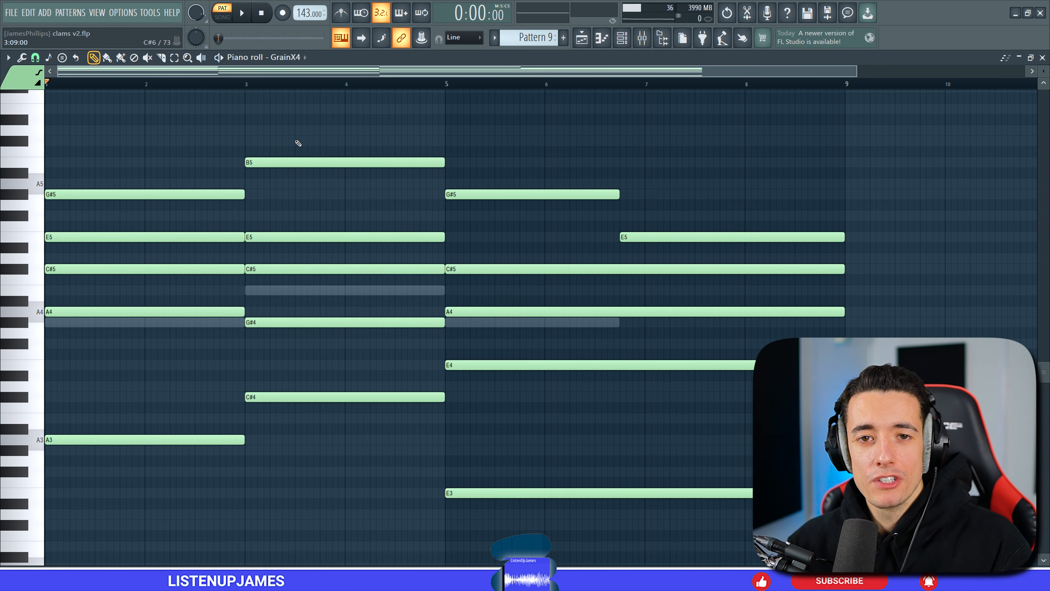
pyautogui.click(7, 58)
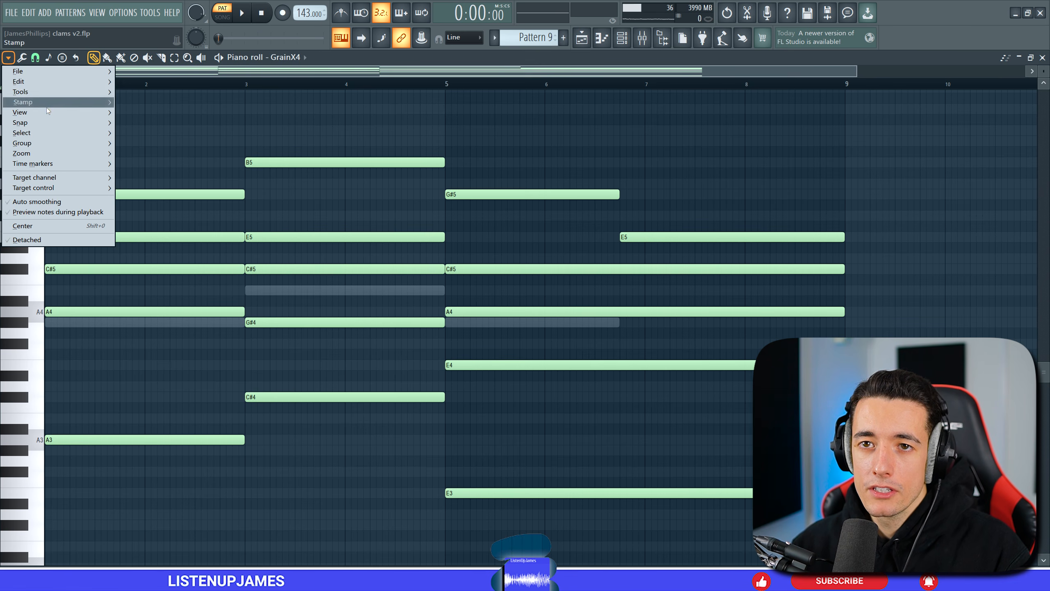
pyautogui.moveTo(46, 108)
pyautogui.moveTo(165, 272)
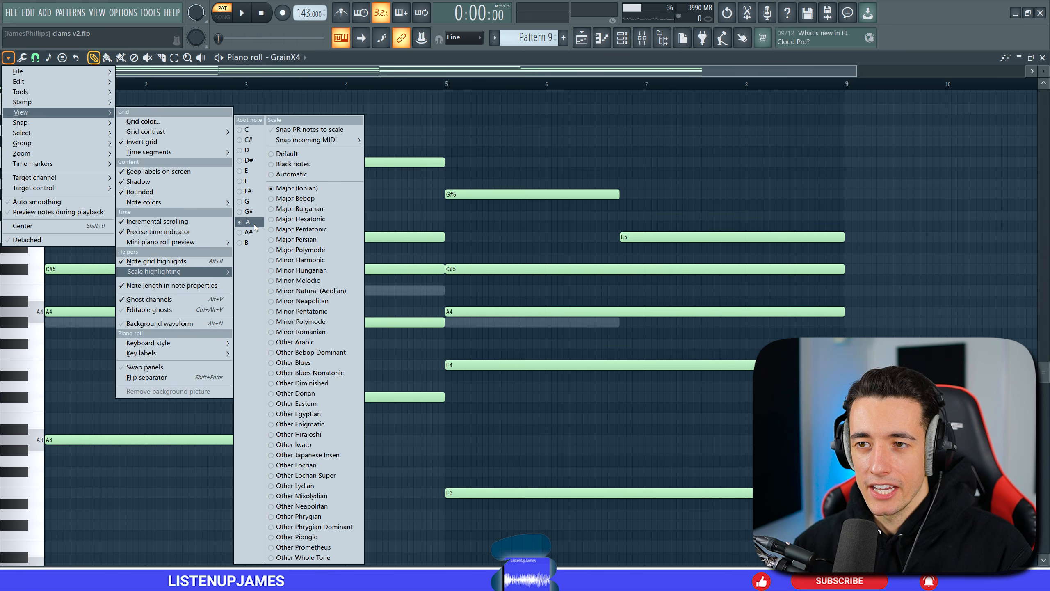
pyautogui.click(155, 455)
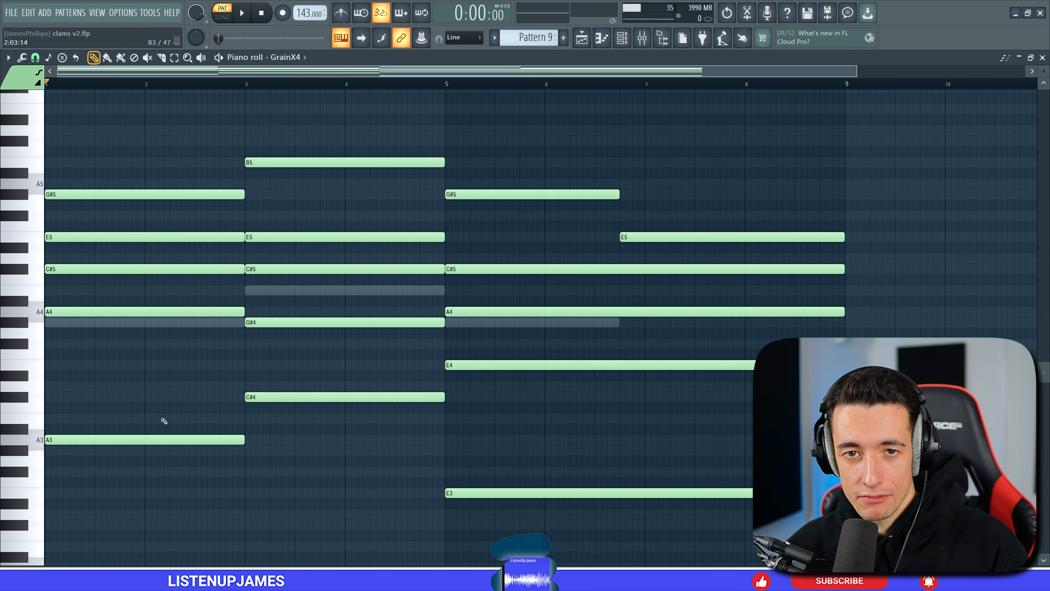
# Step: Try the Major 7th chord stamp on A4 at the start of the pattern
pyautogui.click(64, 61)
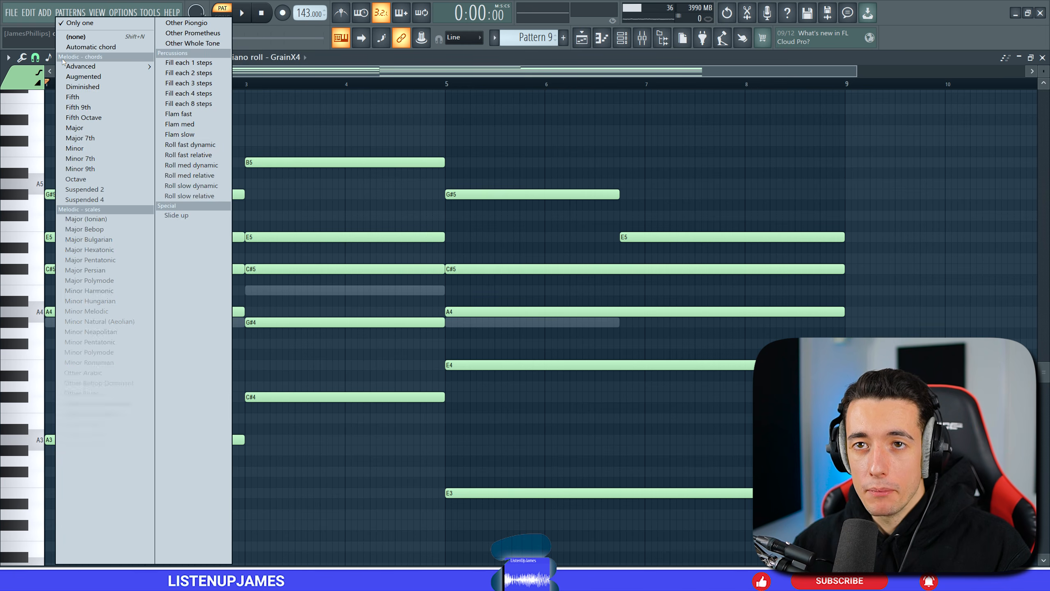
pyautogui.click(96, 139)
pyautogui.moveTo(88, 311); pyautogui.dragTo(74, 311)
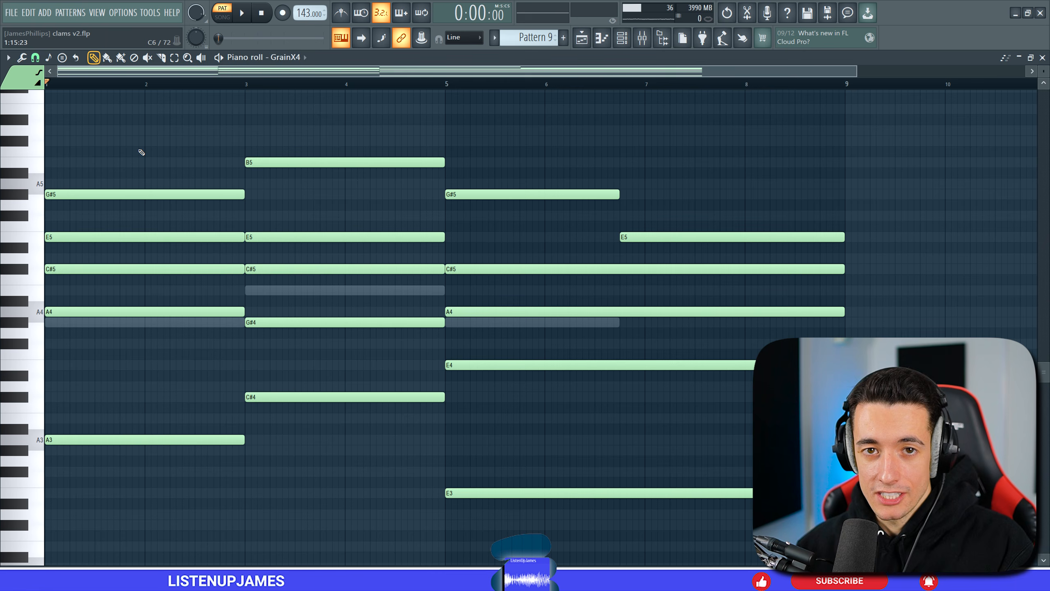
# Step: Select the A4, C#5, E5 and G#5 notes that form the first chord
pyautogui.keyDown('ctrl'); pyautogui.click(154, 311); pyautogui.keyUp('ctrl')
pyautogui.keyDown('ctrl'); pyautogui.click(154, 269); pyautogui.keyUp('ctrl')
pyautogui.keyDown('ctrl'); pyautogui.click(152, 237); pyautogui.keyUp('ctrl')
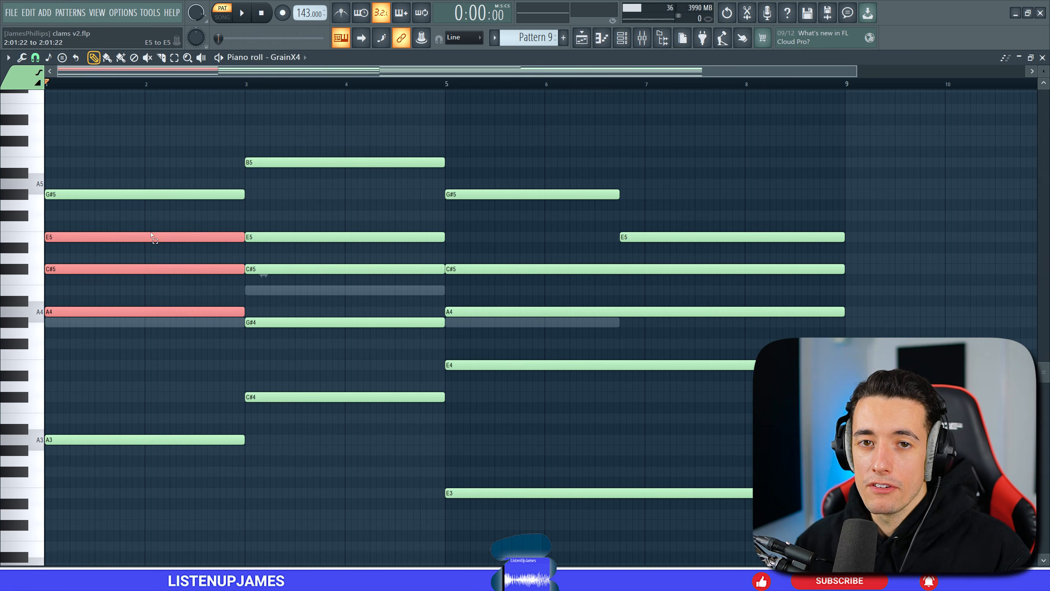
pyautogui.keyDown('ctrl'); pyautogui.click(167, 194); pyautogui.keyUp('ctrl')
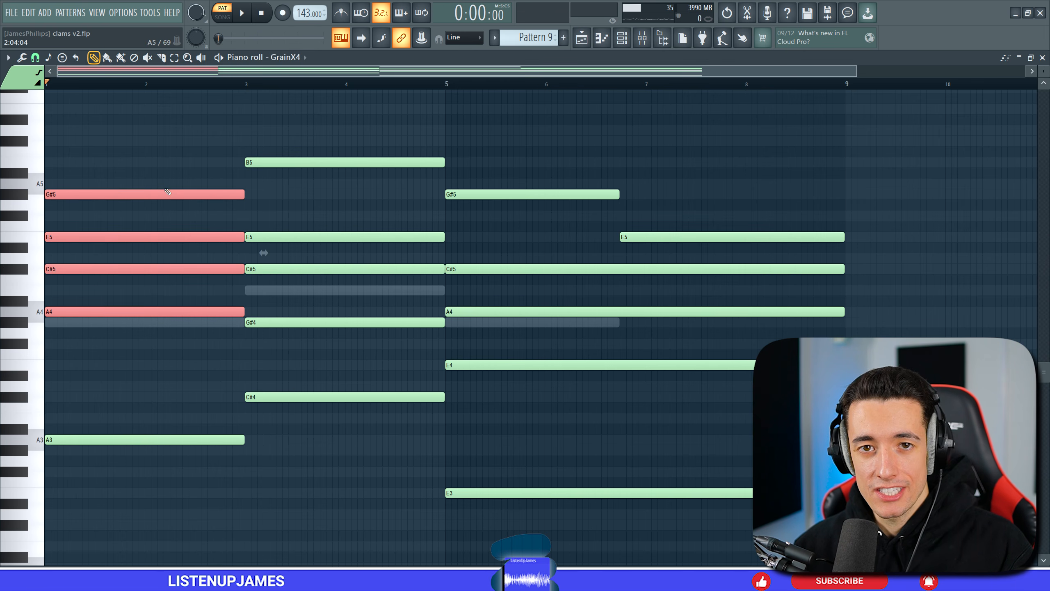
# Step: Raise the second chord's G#4 note by an octave and try the Minor 7th chord stamp on C#5
pyautogui.keyDown('ctrl'); pyautogui.click(371, 142); pyautogui.keyUp('ctrl')
pyautogui.moveTo(368, 140); pyautogui.dragTo(367, 172)
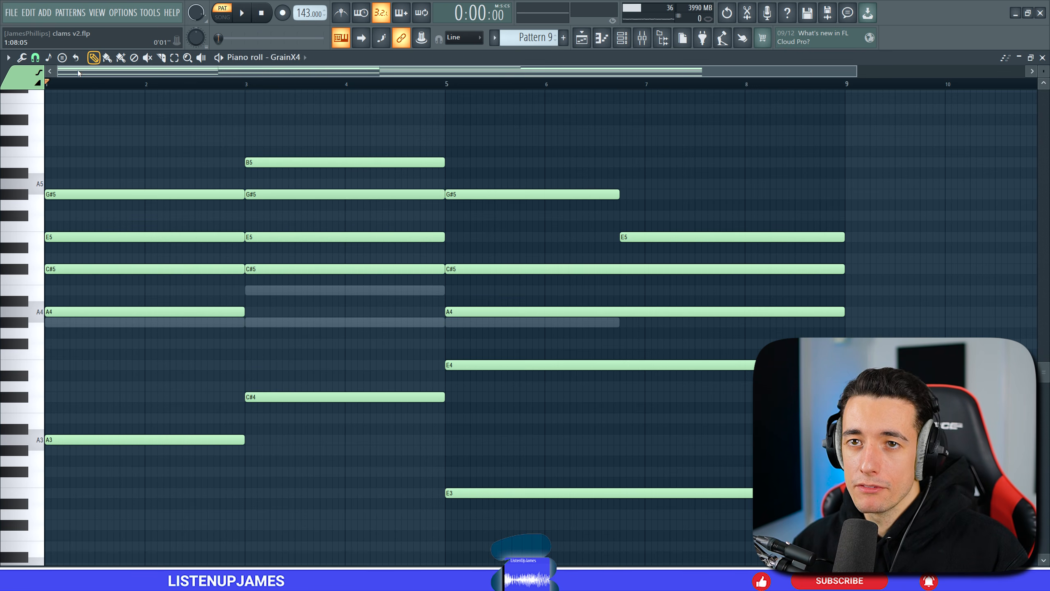
pyautogui.click(49, 57)
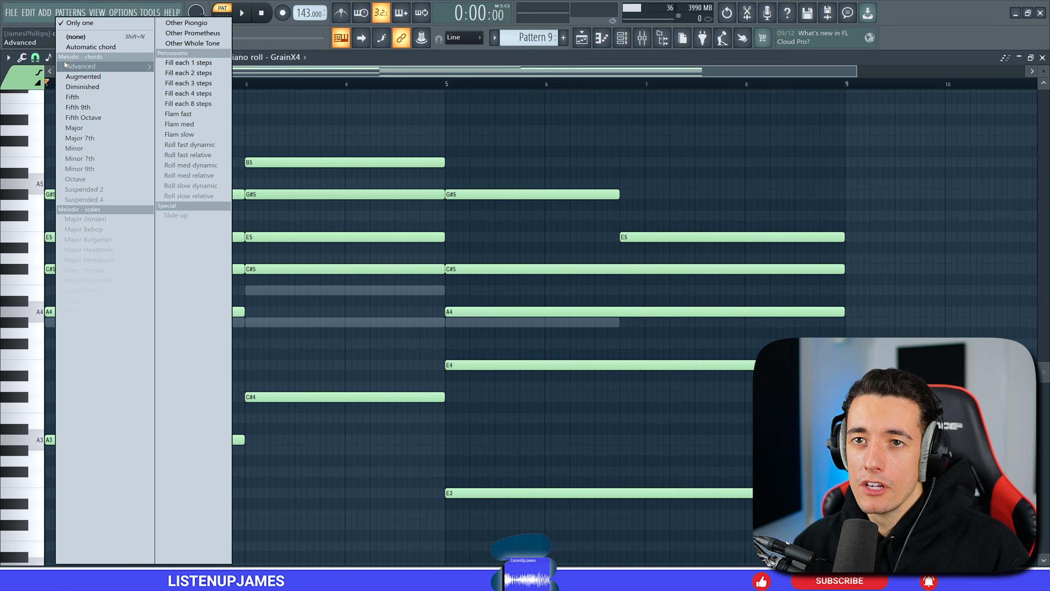
pyautogui.click(123, 158)
pyautogui.click(246, 269)
pyautogui.moveTo(246, 269); pyautogui.dragTo(323, 268)
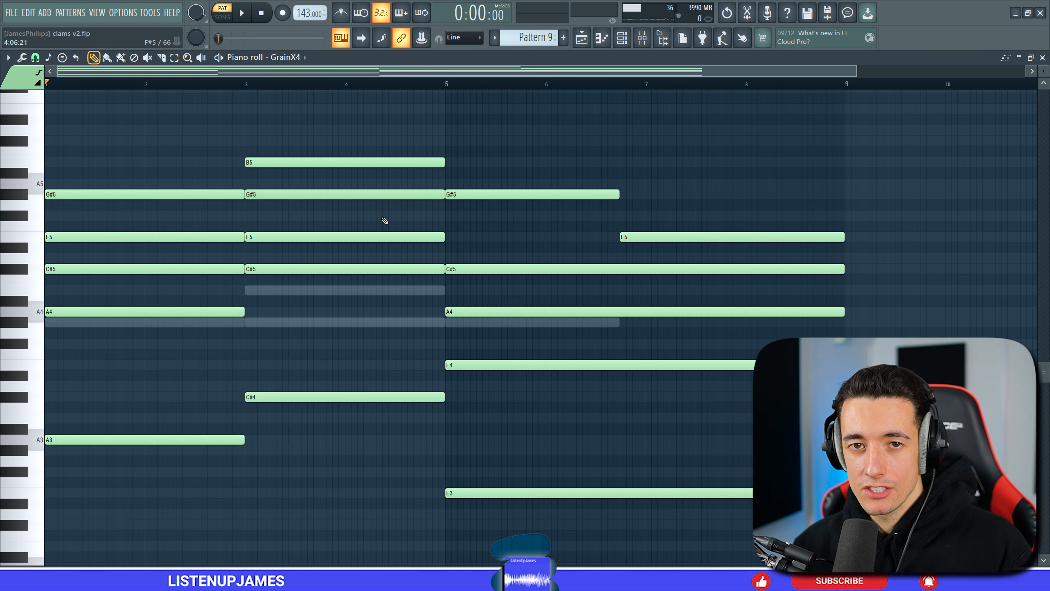
# Step: Lower the second chord's G#5 note an octave to G#4 and the third chord's long E5 note to E4
pyautogui.moveTo(386, 220); pyautogui.dragTo(314, 191)
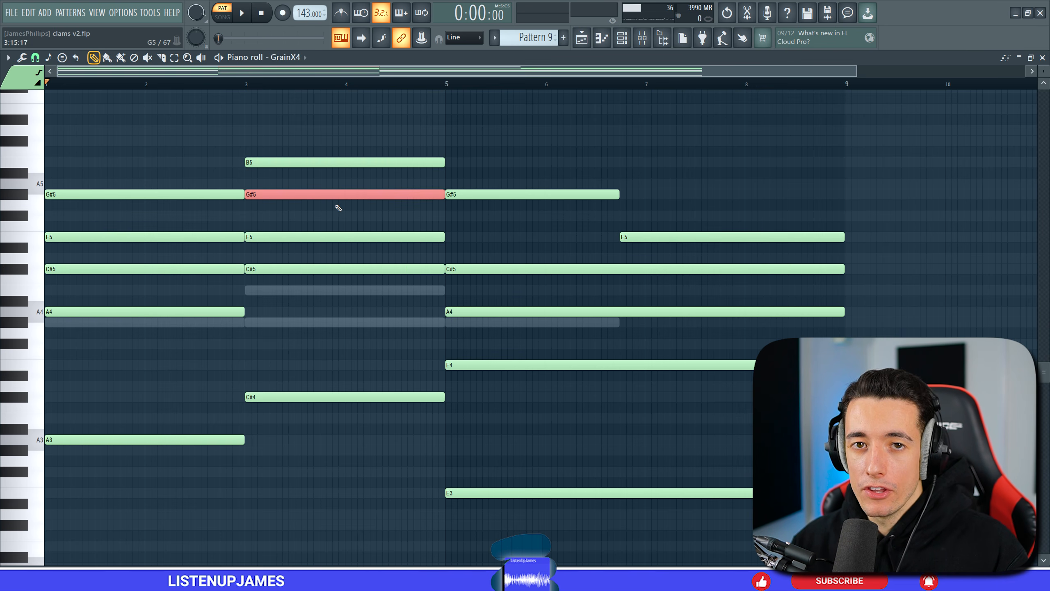
pyautogui.hotkey('ctrl', 'Down')
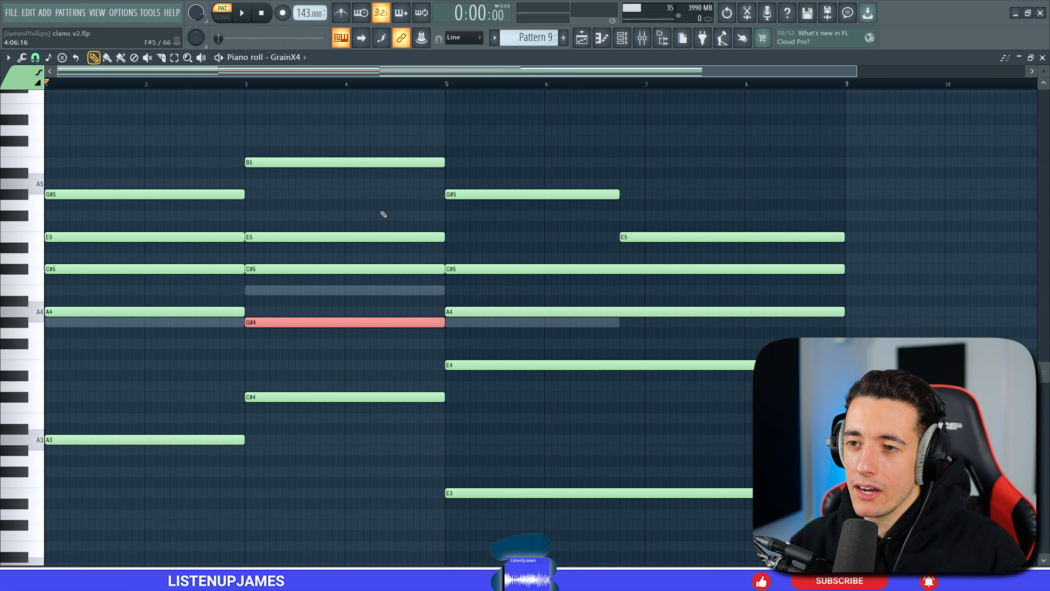
pyautogui.hotkey('ctrl', 'Up')
pyautogui.hotkey('ctrl', 'Up')
pyautogui.hotkey('ctrl', 'Down')
pyautogui.hotkey('ctrl', 'Down')
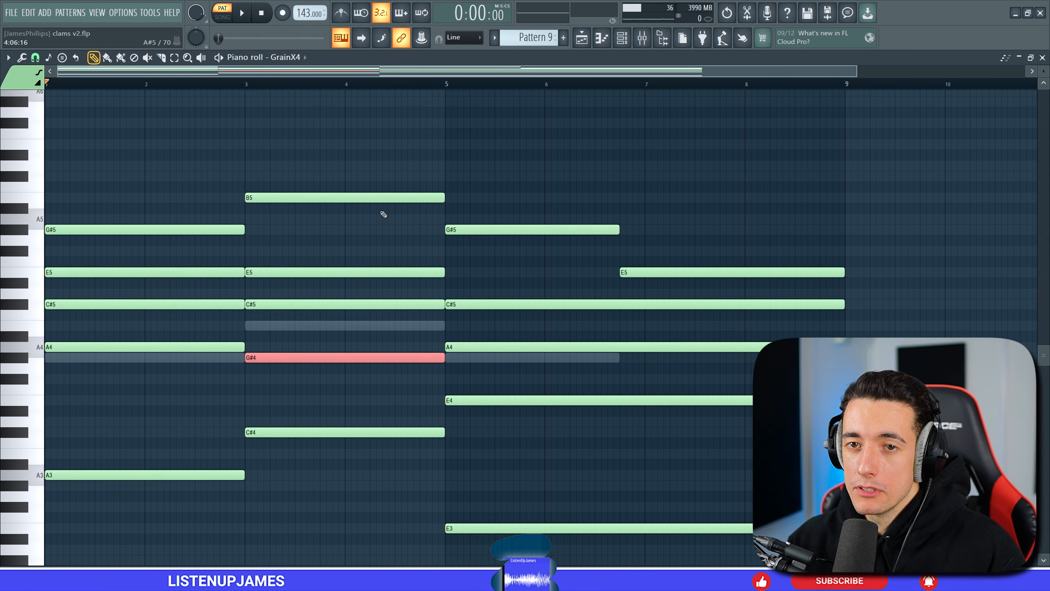
pyautogui.keyDown('ctrl'); pyautogui.click(381, 211); pyautogui.keyUp('ctrl')
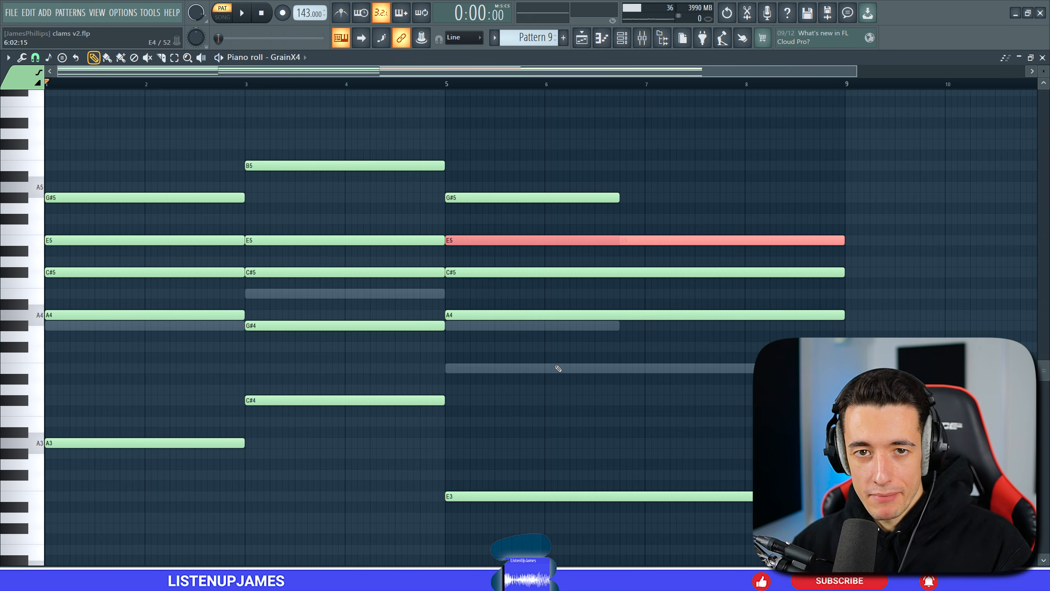
pyautogui.hotkey('ctrl', 'Down')
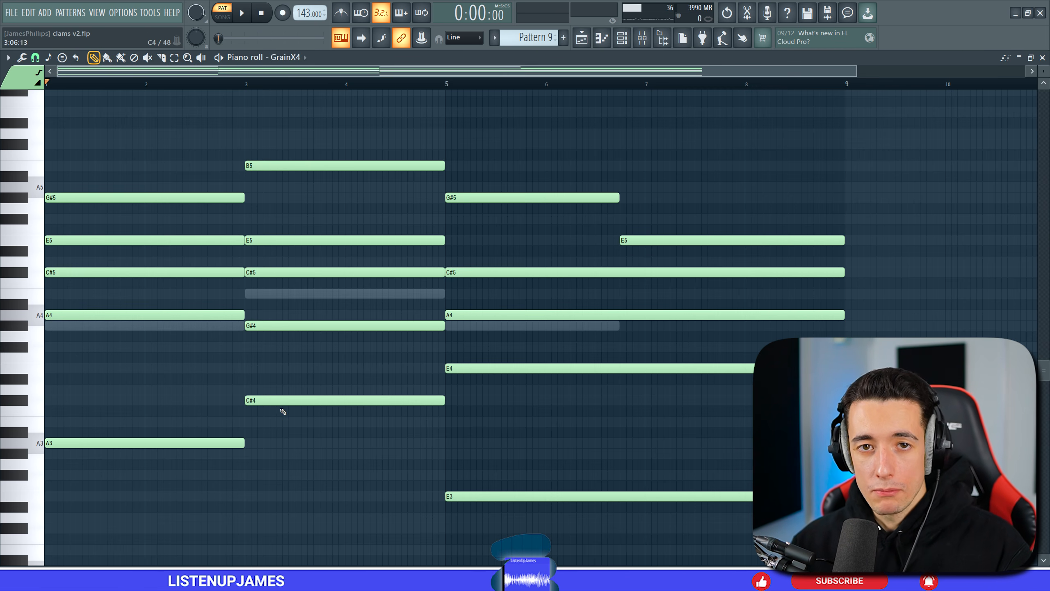
# Step: Select the bass notes A3, C#4 and E3, clear the selection, and play back the chord progression
pyautogui.moveTo(559, 401); pyautogui.dragTo(104, 533)
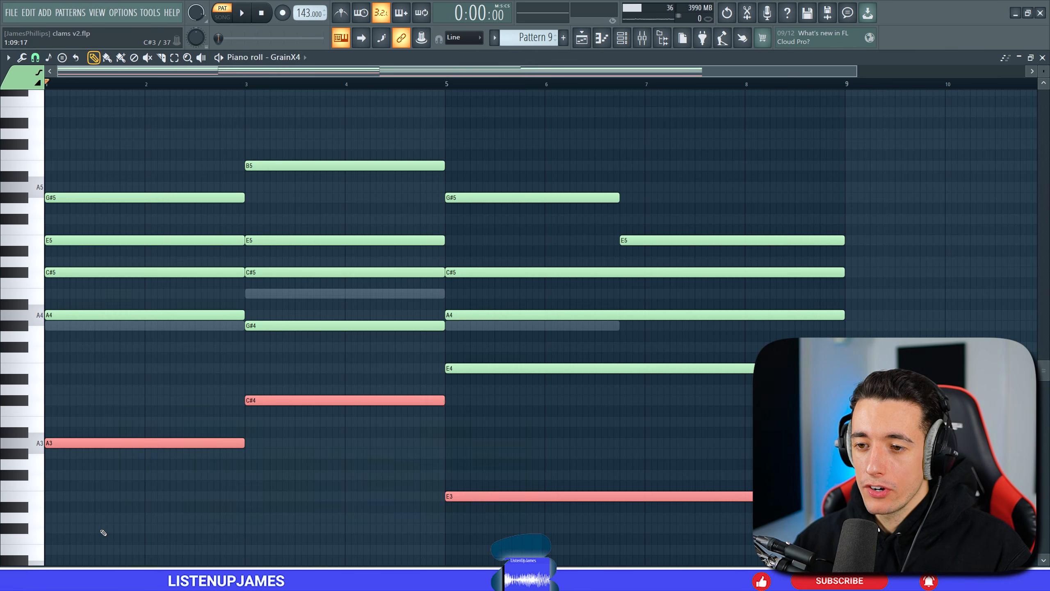
pyautogui.click(323, 507)
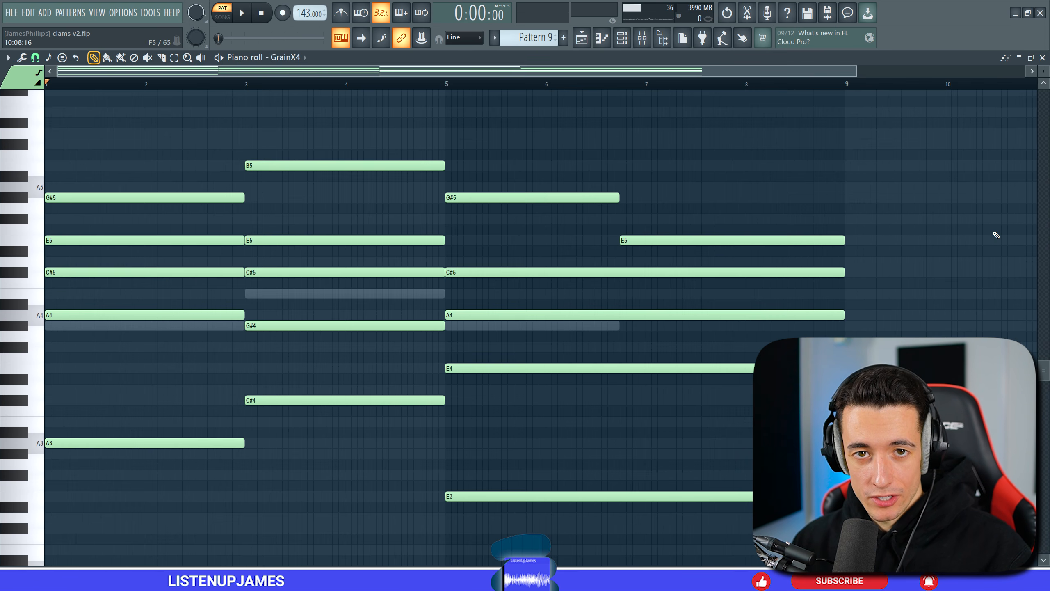
pyautogui.press('space')
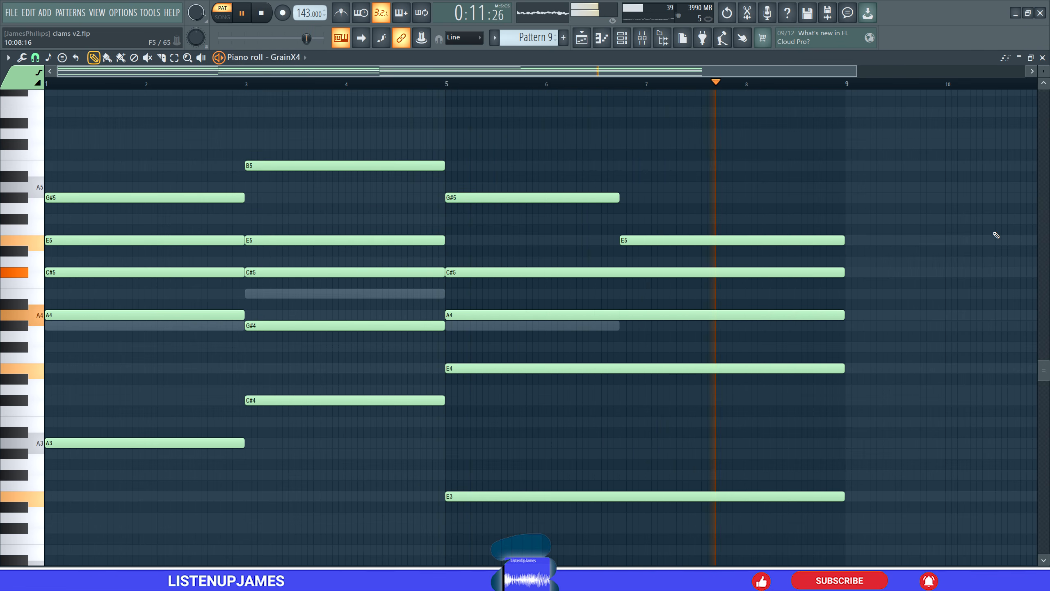
pyautogui.press('space')
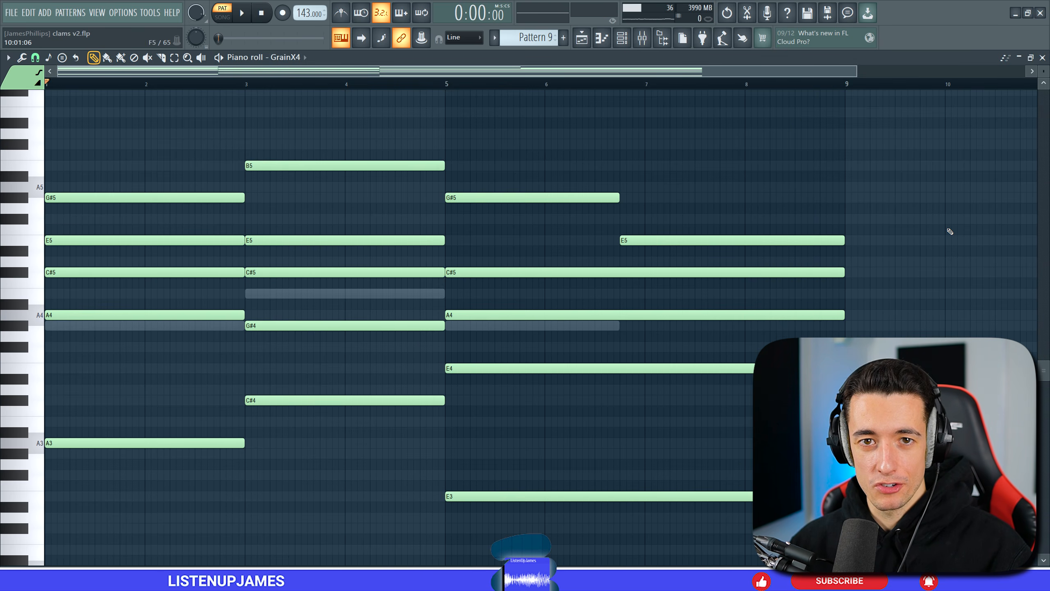
# Step: Select all the chord notes and open the piano roll of the GrainX4 #2 channel
pyautogui.moveTo(897, 107); pyautogui.dragTo(94, 554)
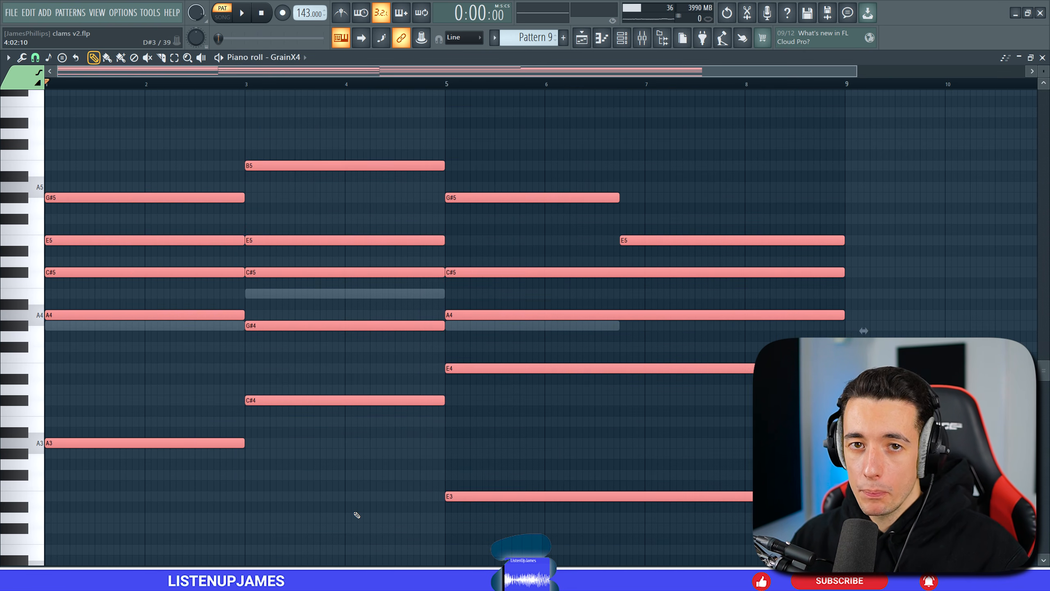
pyautogui.press('F6')
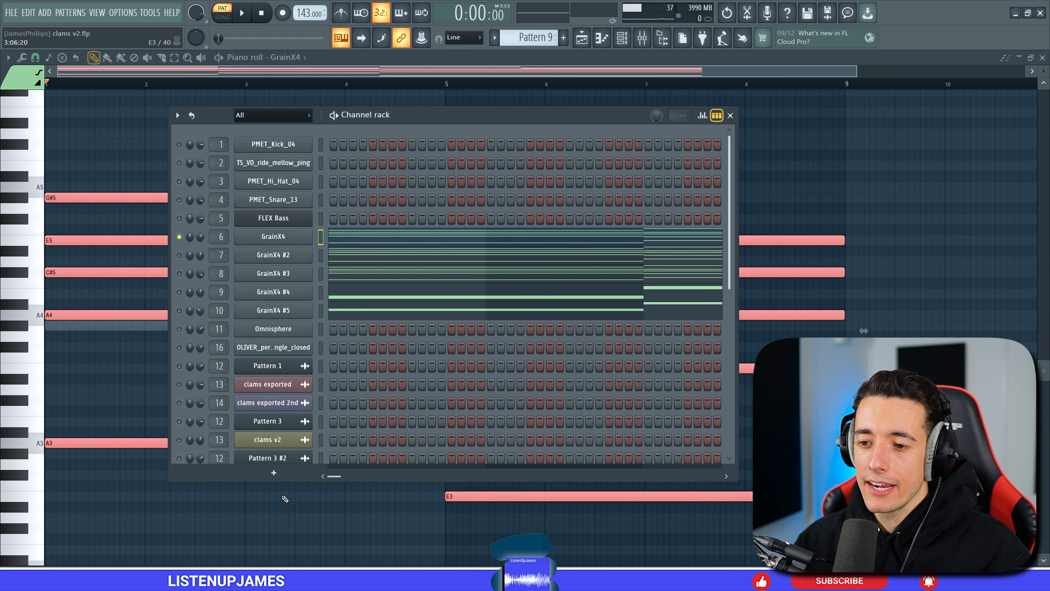
pyautogui.rightClick(296, 257)
pyautogui.click(330, 254)
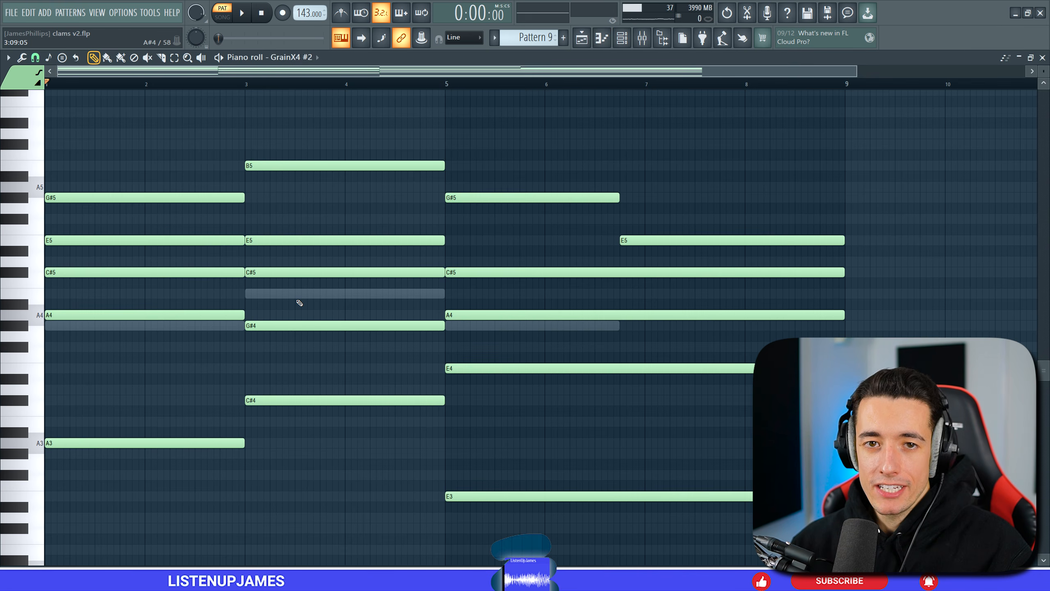
# Step: View the plugin settings of the GrainX4 #2 and GrainX4 #3 layers
pyautogui.press('F6')
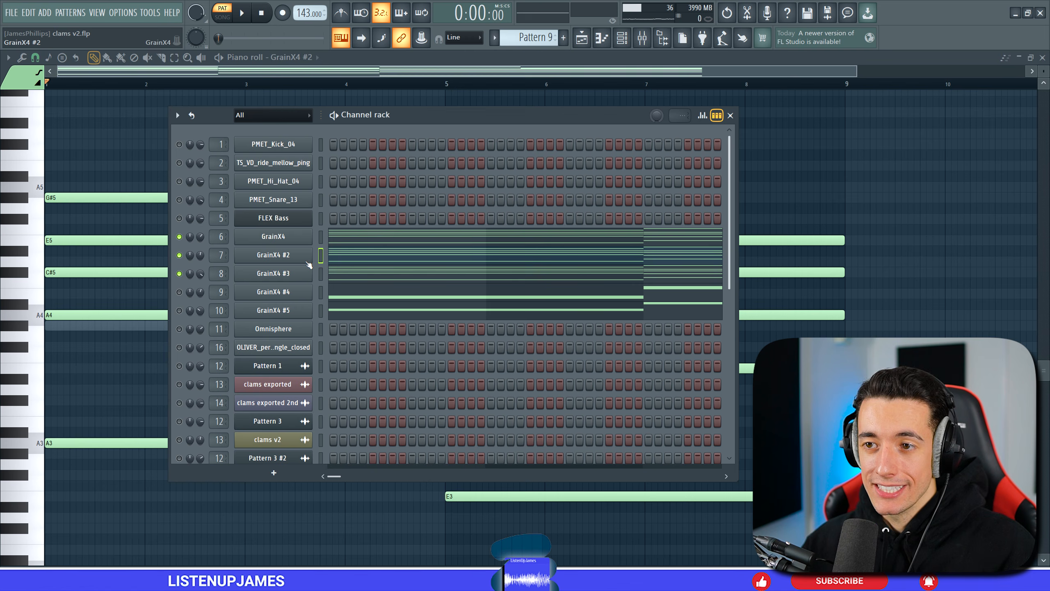
pyautogui.click(306, 257)
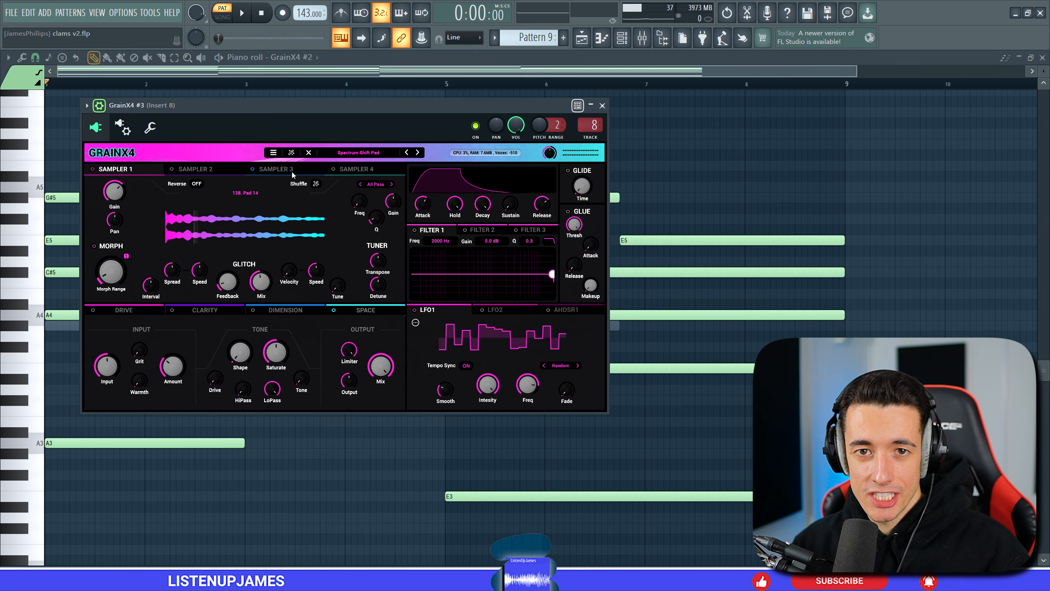
pyautogui.click(601, 105)
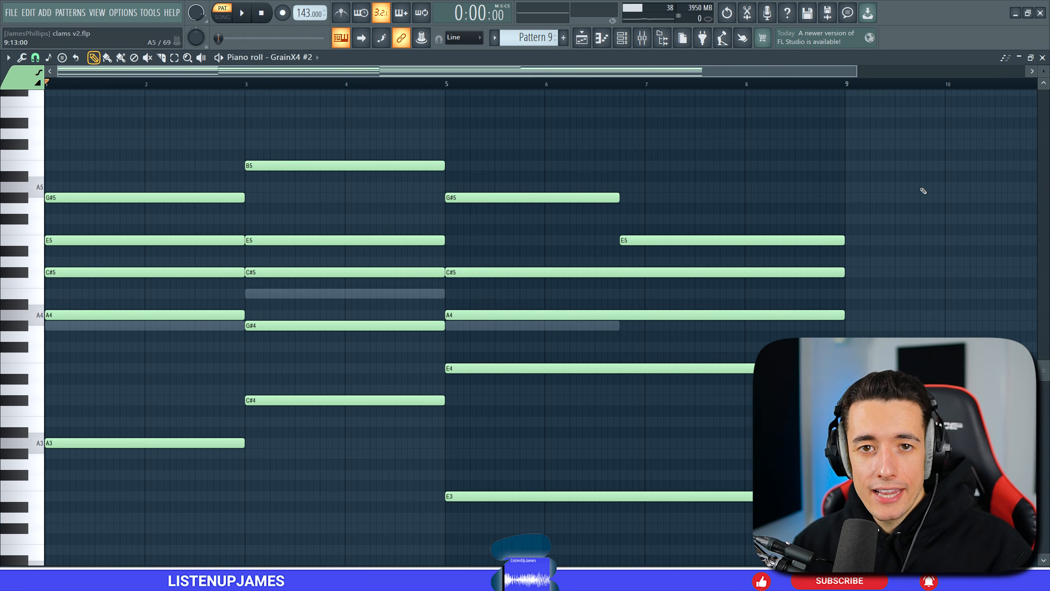
# Step: Play back the layered chords and close the GrainX4 #4 plugin to show its melody notes
pyautogui.press('space')
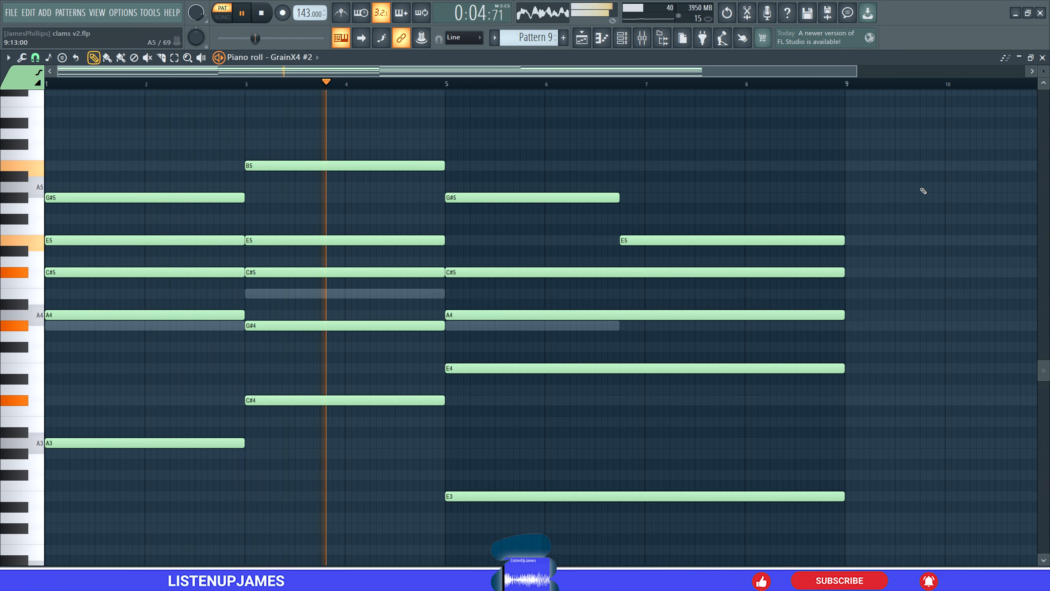
pyautogui.press('space')
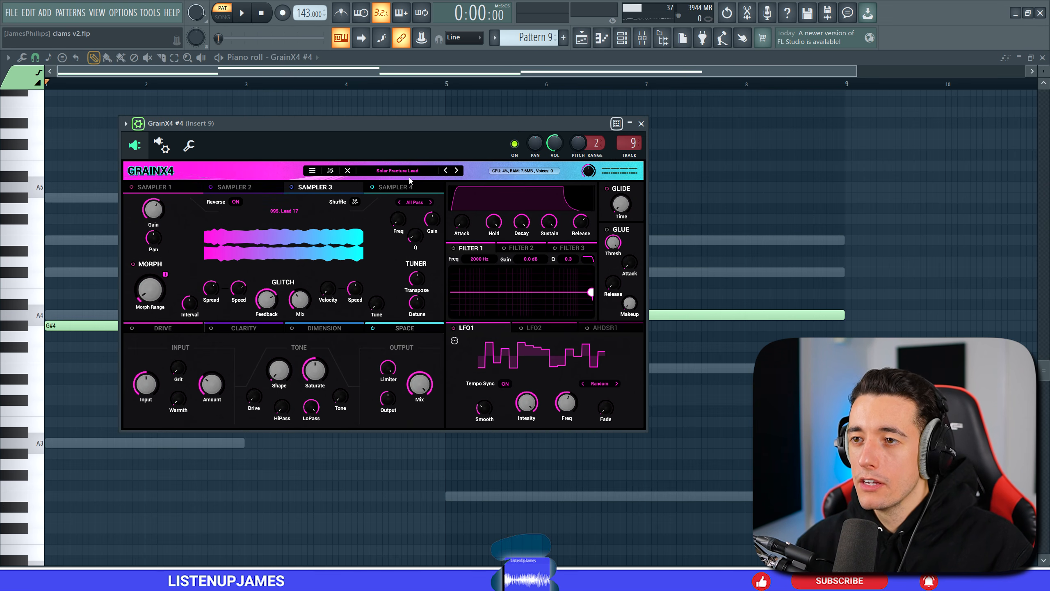
pyautogui.click(641, 124)
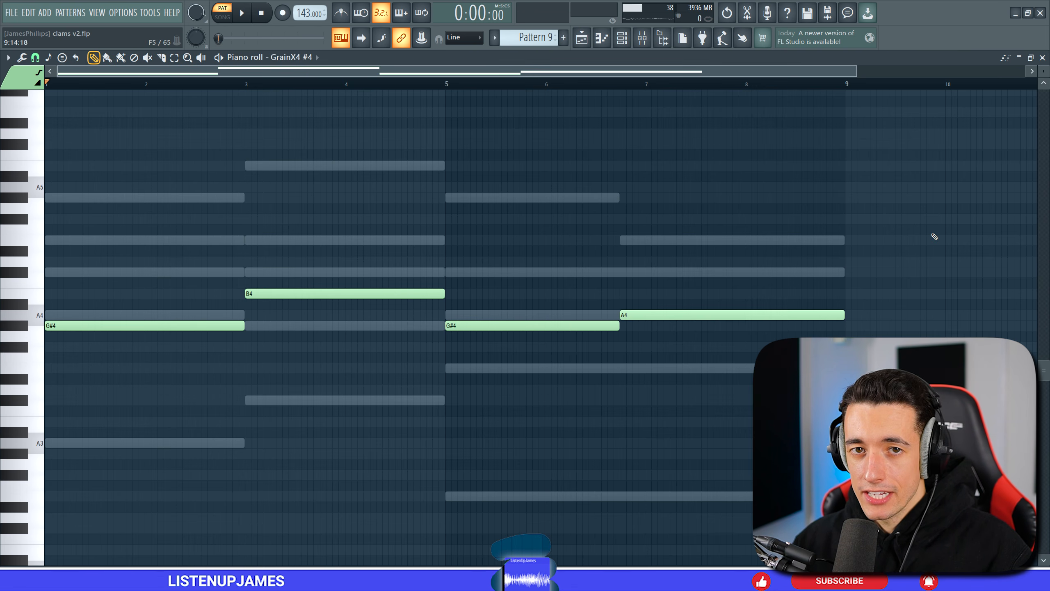
# Step: Play back the GrainX4 #4 and GrainX4 #5 melody layers, closing the GrainX4 #5 plugin to show its notes
pyautogui.press('space')
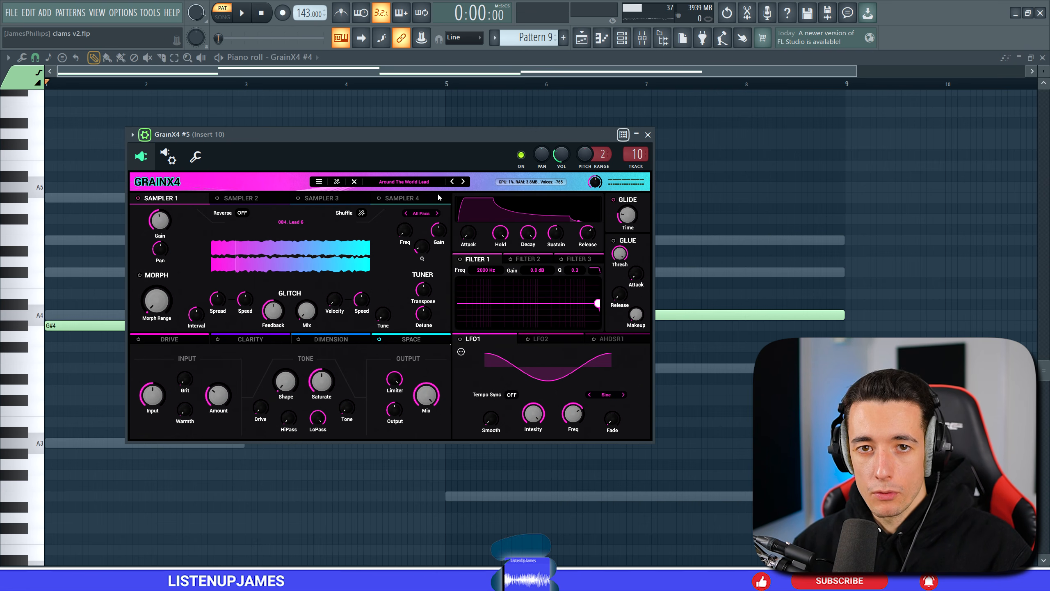
pyautogui.click(648, 135)
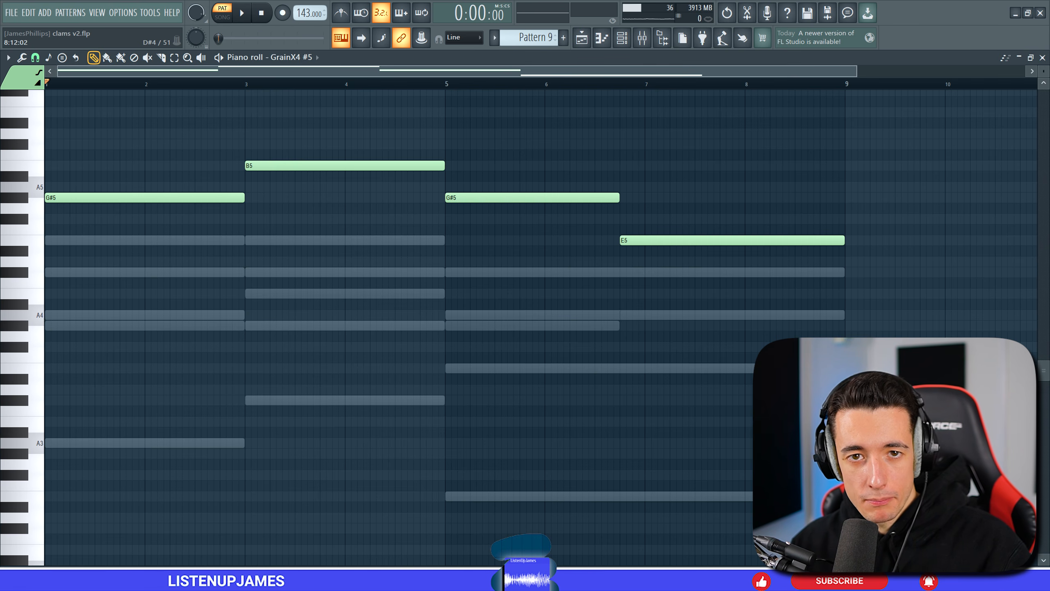
pyautogui.press('space')
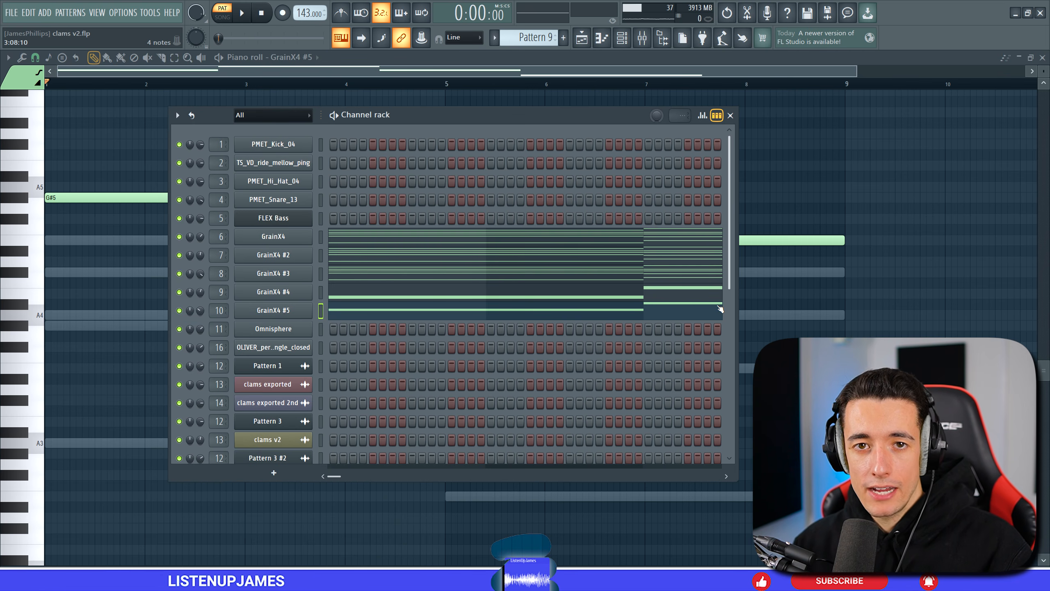
# Step: Render Pattern 9 as a 32Bit float WAV audio clip with the tail set to Cut remainder and insert effects enabled
pyautogui.click(542, 36)
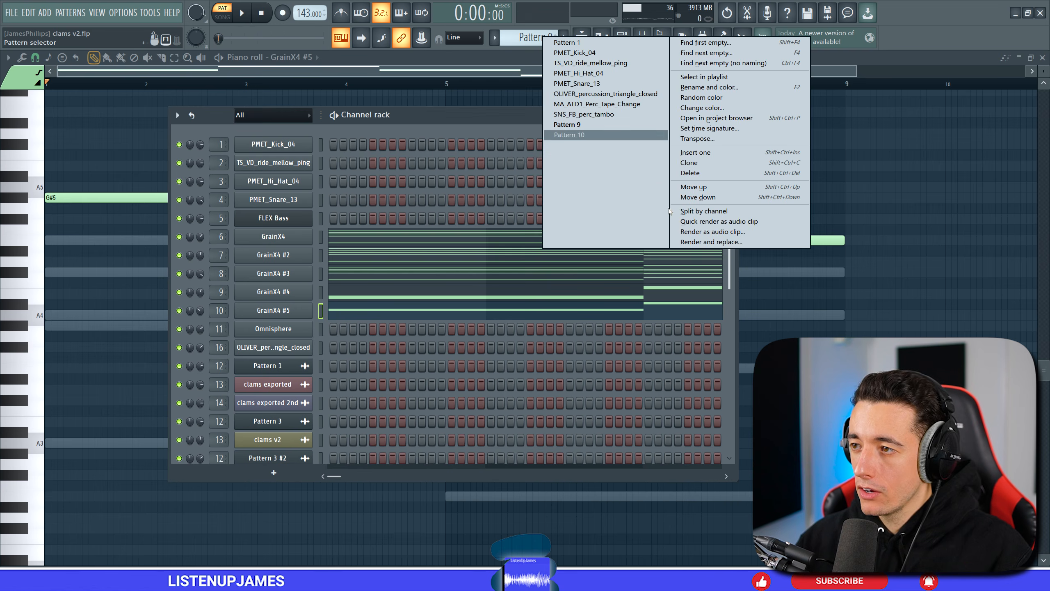
pyautogui.click(702, 231)
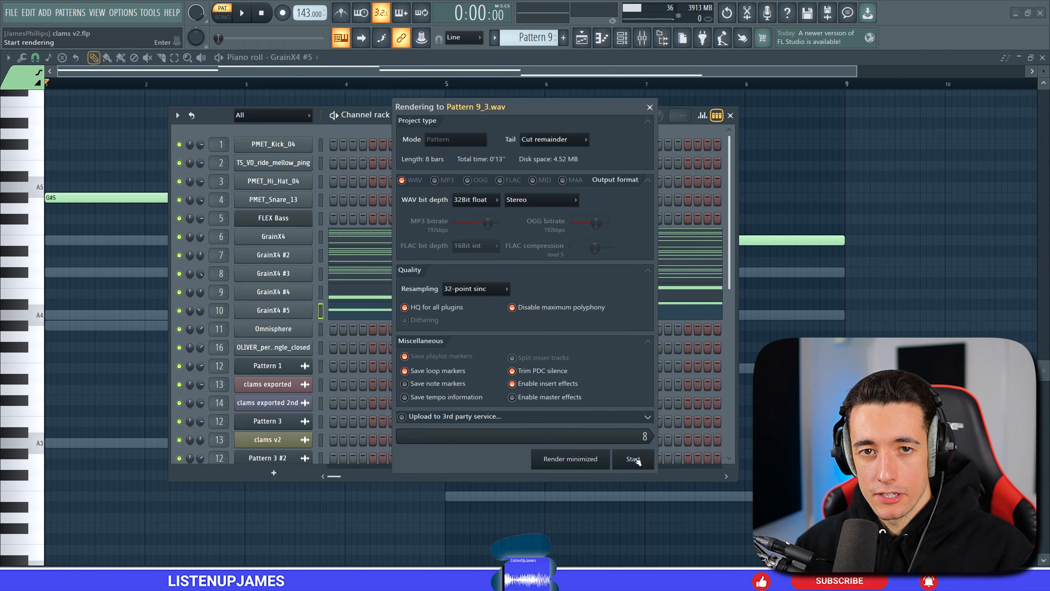
pyautogui.click(635, 459)
# Step: Open the Pattern 1 audio clip's sample settings from the channel rack and bring its waveform into the playlist
pyautogui.click(584, 38)
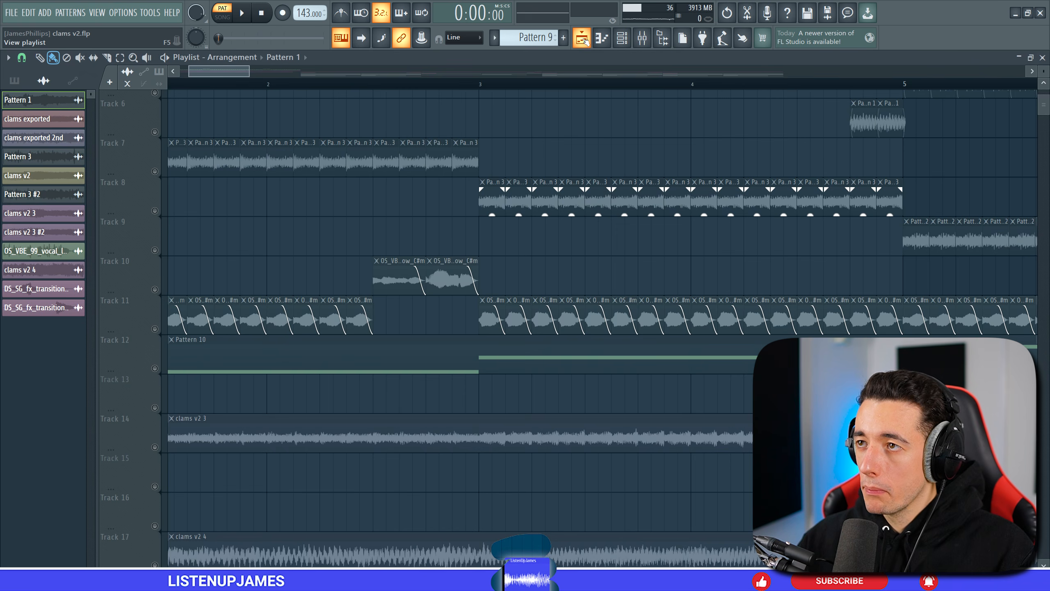
pyautogui.click(623, 40)
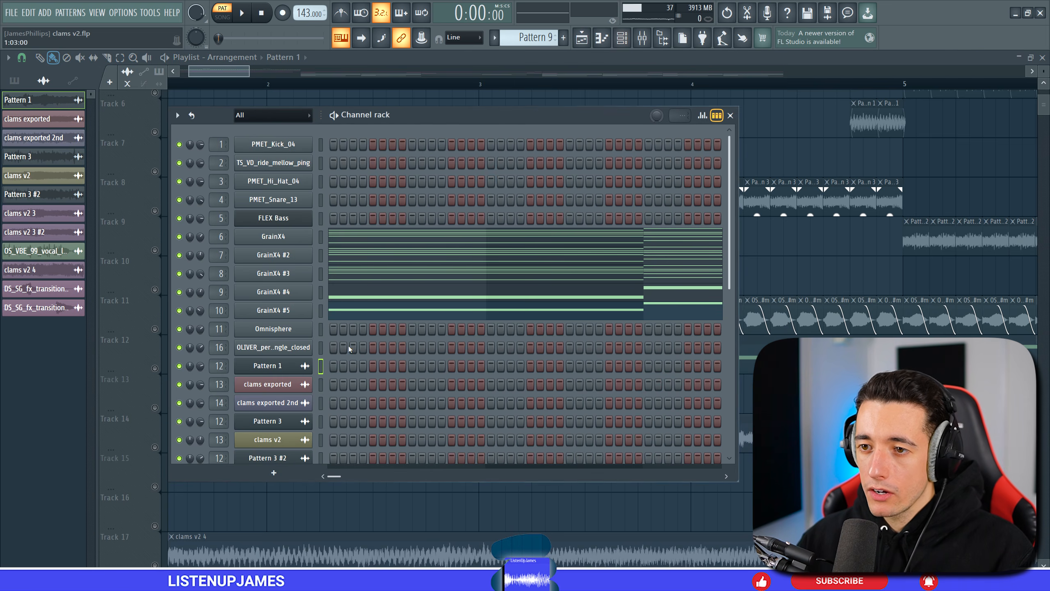
pyautogui.click(296, 370)
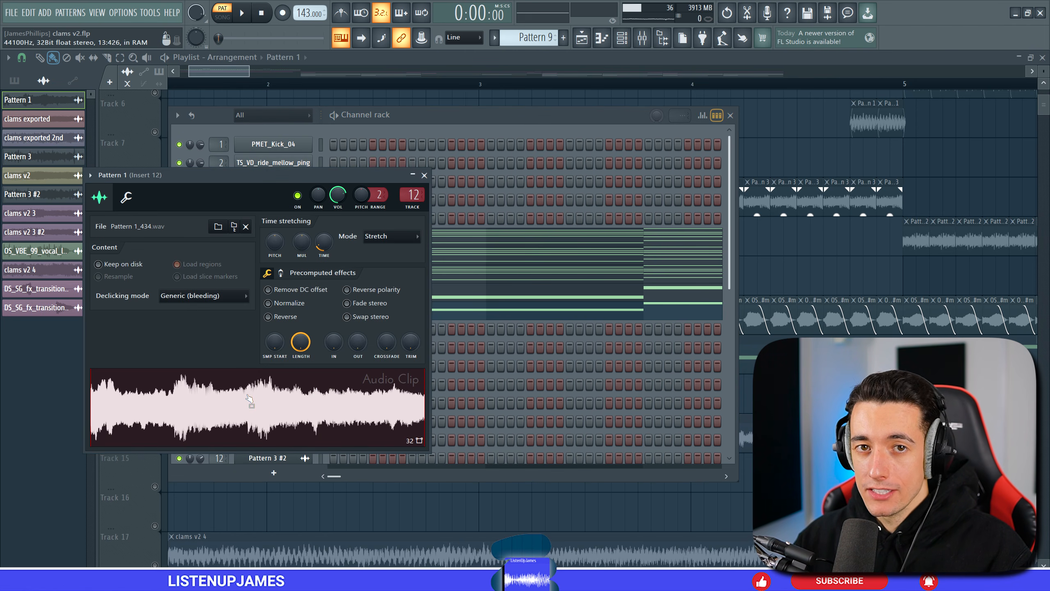
pyautogui.moveTo(249, 399); pyautogui.dragTo(628, 324)
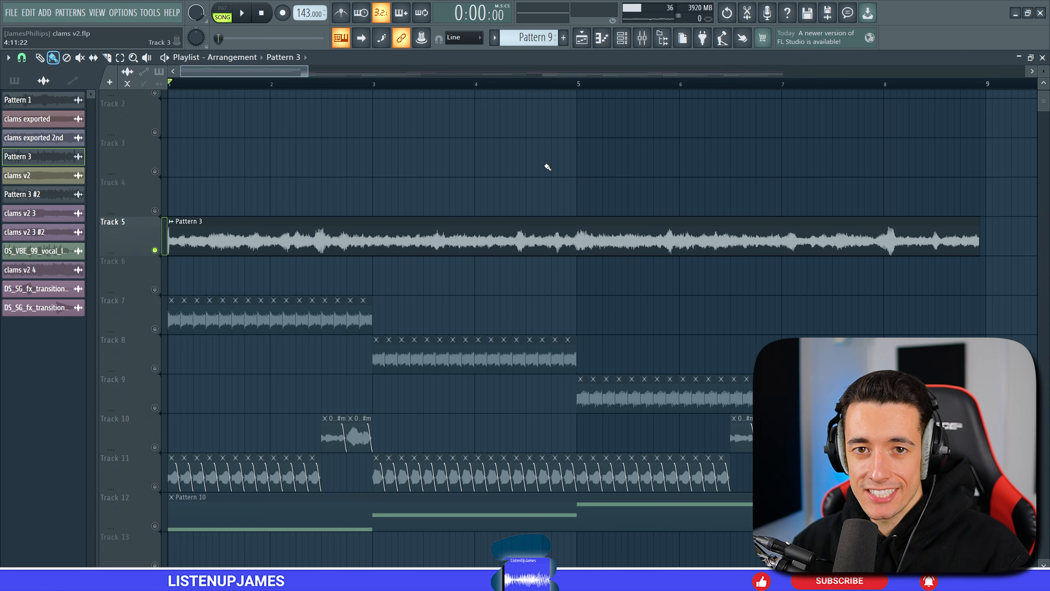
# Step: Play back the Pattern 3 clip on Track 5 and slice it within the first half of bar 1
pyautogui.press('space')
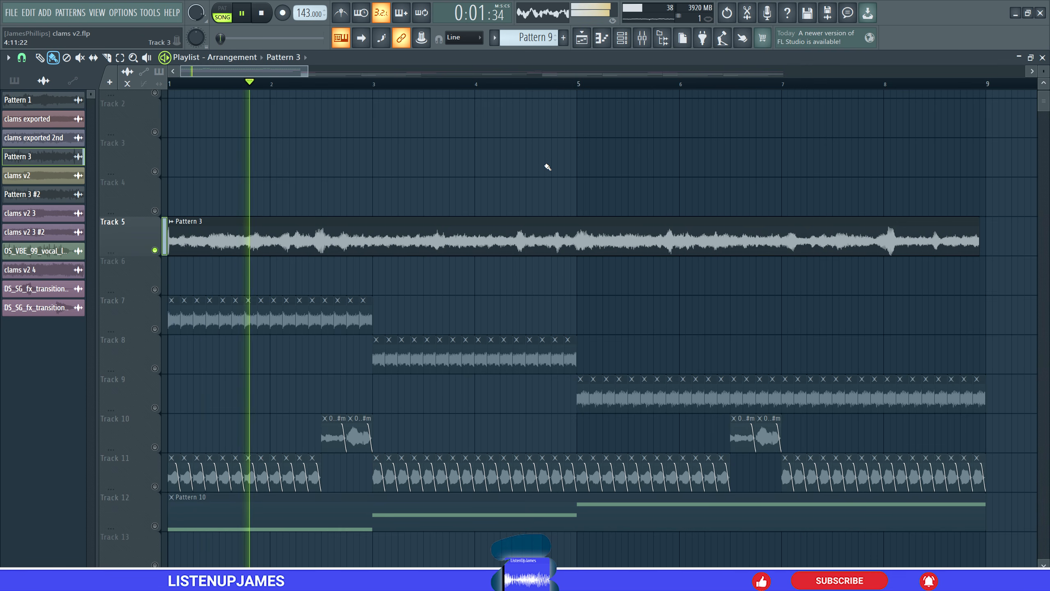
pyautogui.press('space')
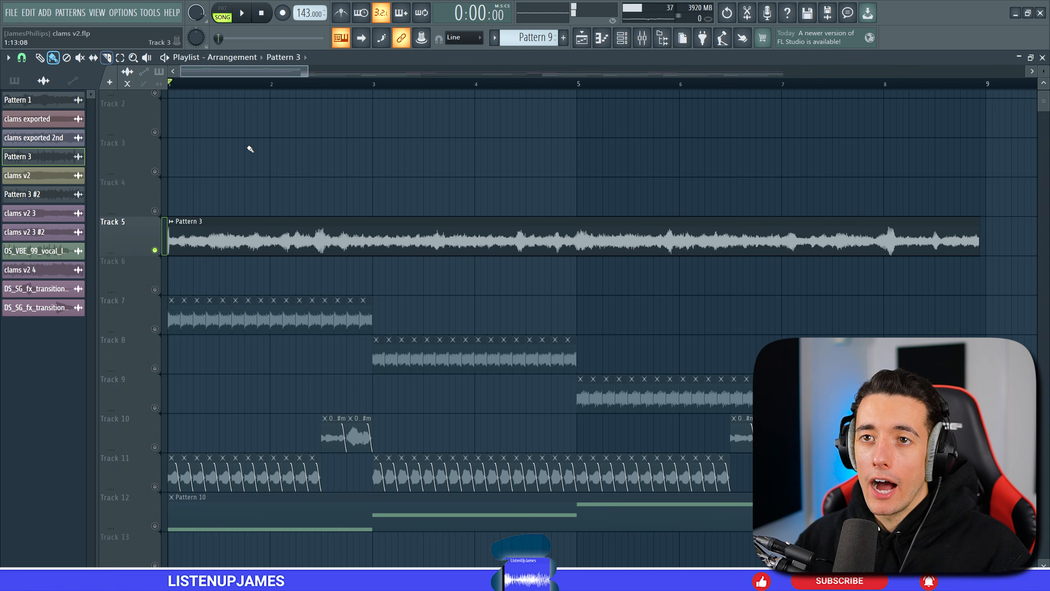
pyautogui.click(110, 62)
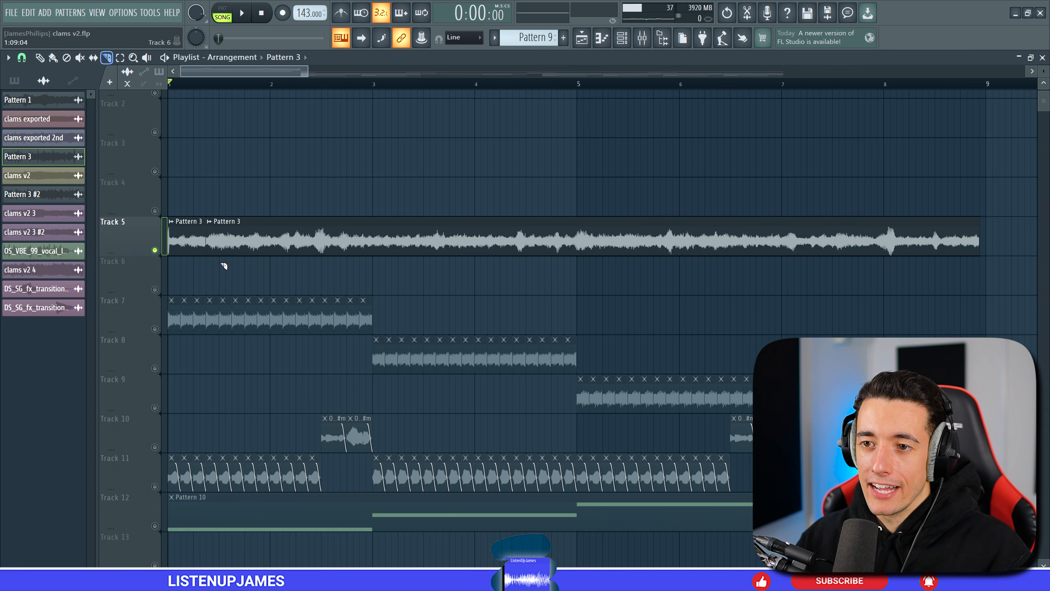
pyautogui.moveTo(221, 206); pyautogui.dragTo(221, 206)
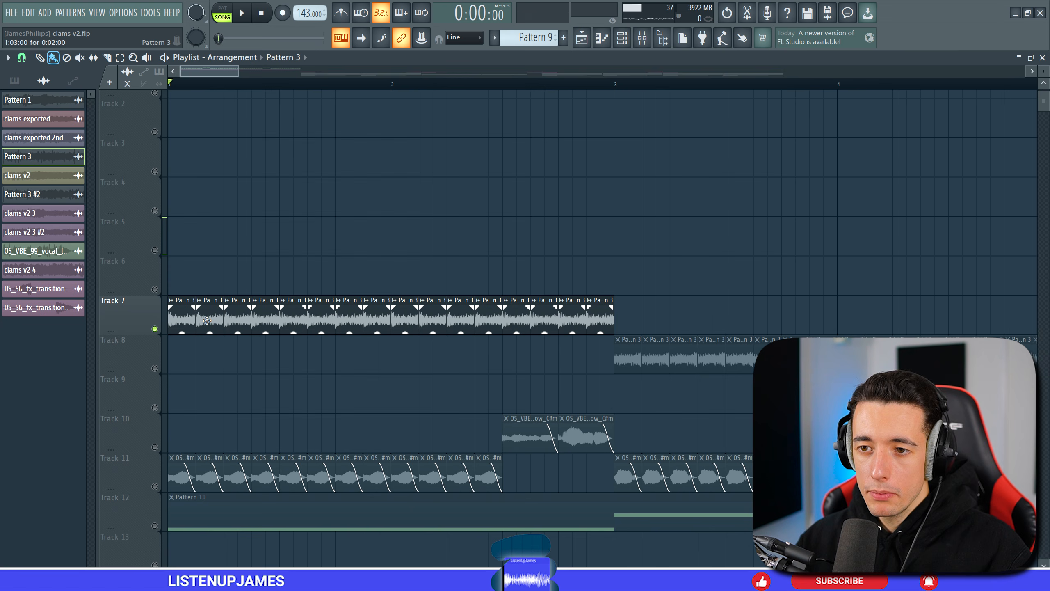
# Step: Select the first short Pattern 3 slice on Track 7, repeat it end to end, and clear the selection
pyautogui.moveTo(199, 292); pyautogui.dragTo(162, 326)
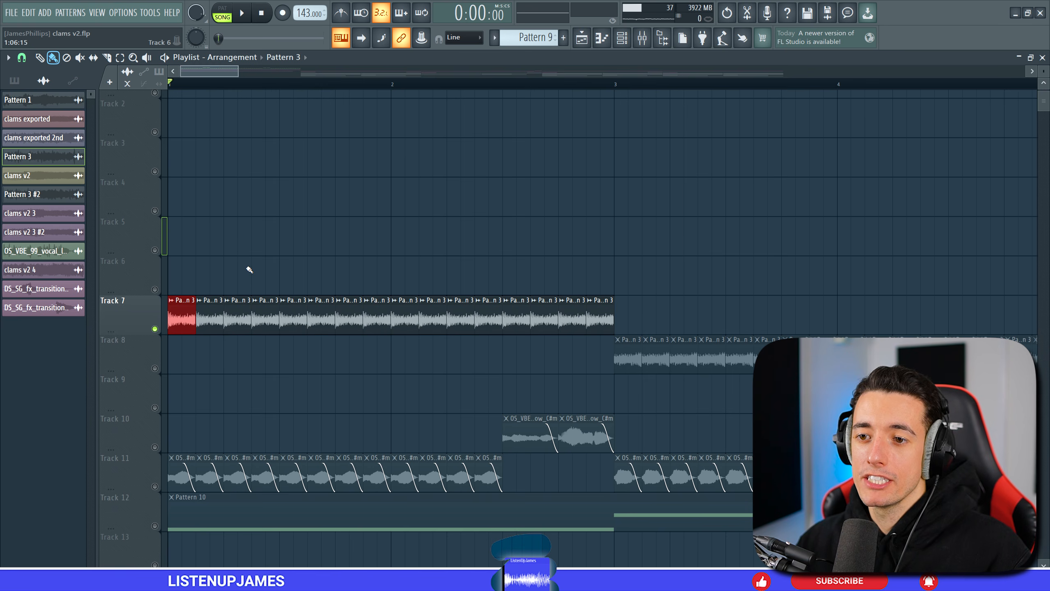
pyautogui.hotkey('ctrl', 'b')
pyautogui.hotkey('ctrl', 'b')
pyautogui.hotkey('ctrl', 'b')
pyautogui.hotkey('ctrl', 'b')
pyautogui.hotkey('ctrl', 'd')
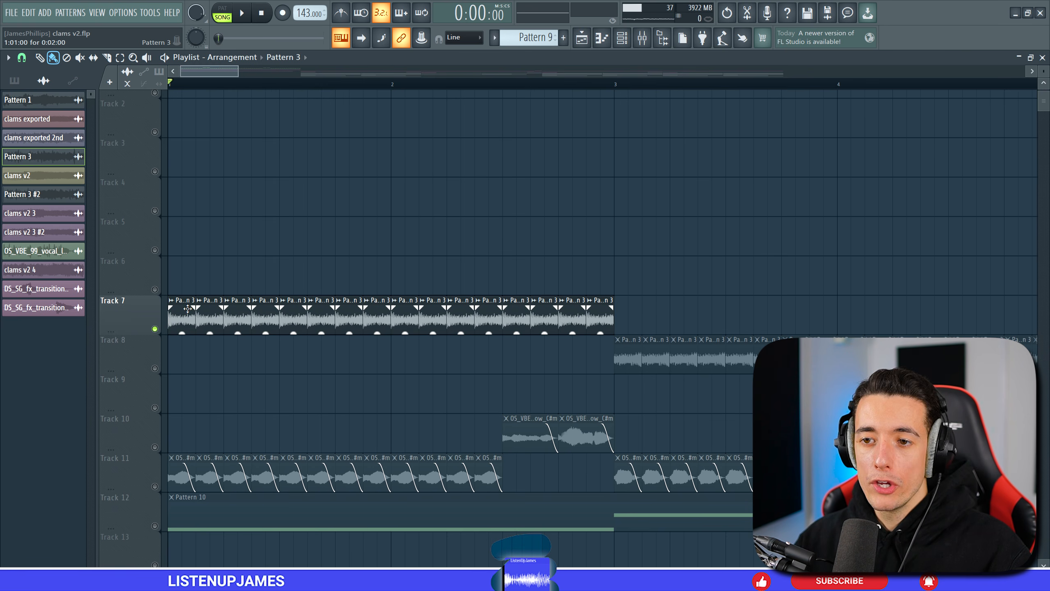
# Step: Play back the repeated Pattern 3 chops across Tracks 7, 8 and 9
pyautogui.moveTo(197, 352); pyautogui.dragTo(522, 361)
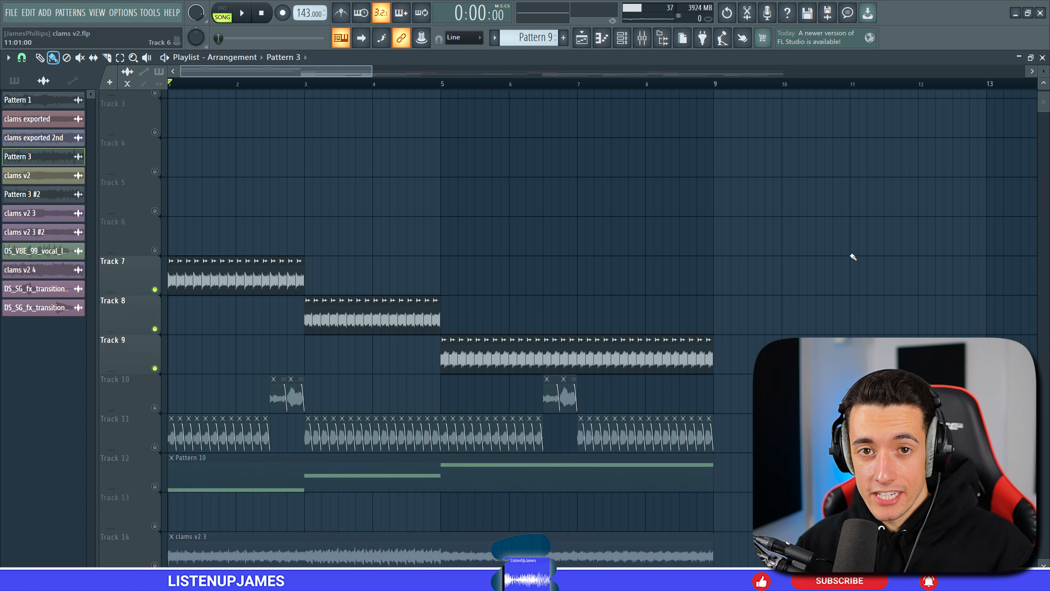
pyautogui.press('space')
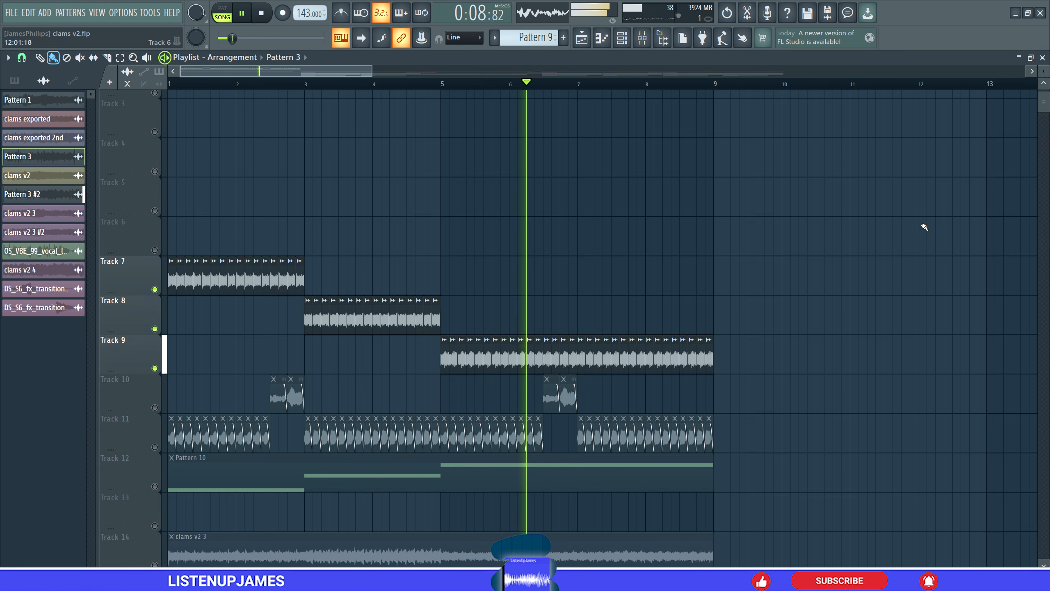
pyautogui.press('space')
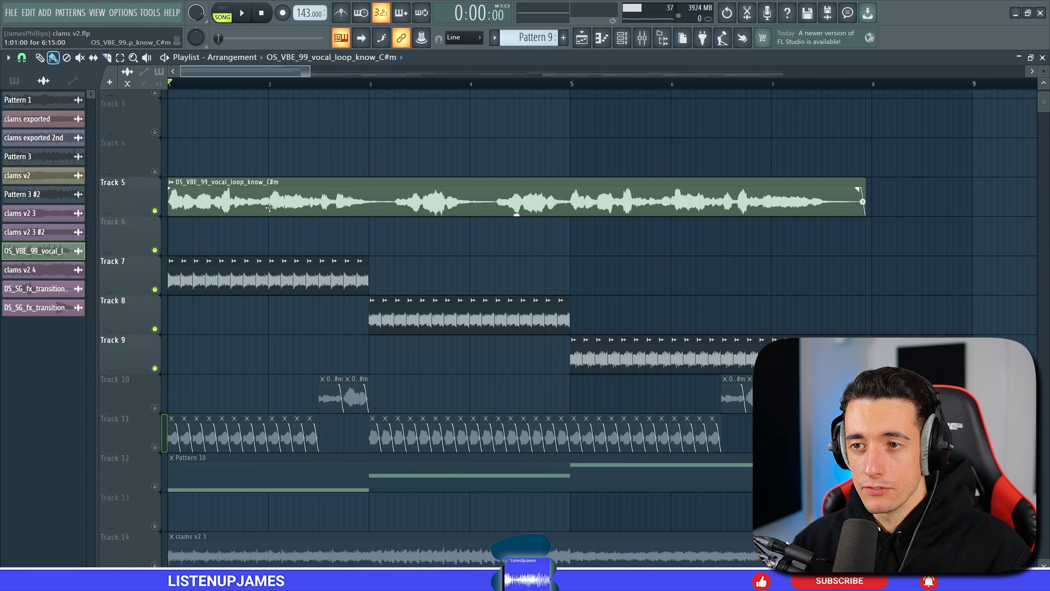
# Step: View the sample settings of the vocal loop on Track 5 and play back the loop and its chops on Tracks 10 and 11
pyautogui.doubleClick(302, 196)
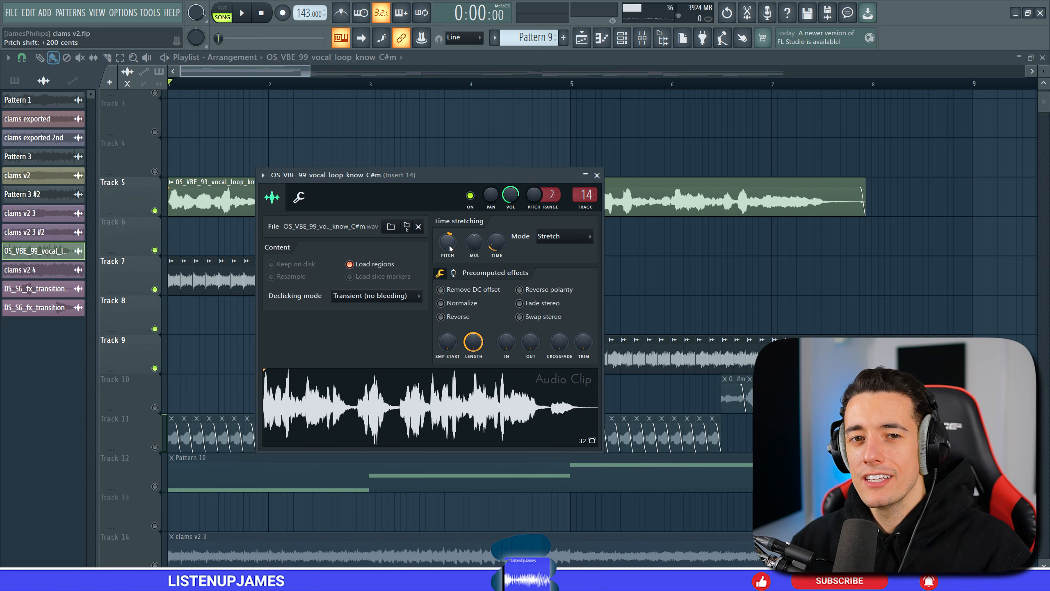
pyautogui.press('space')
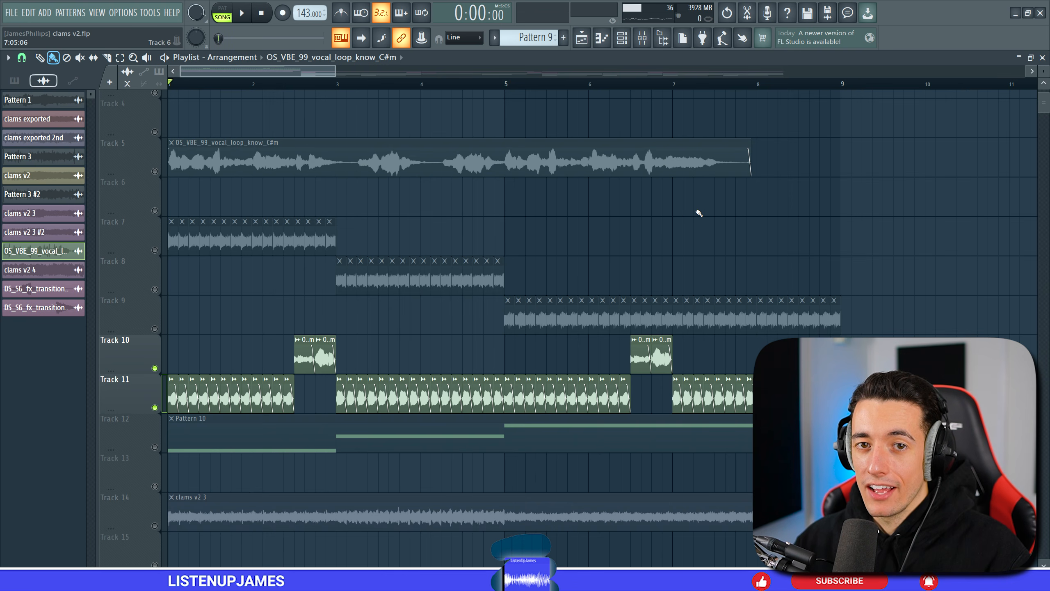
pyautogui.press('space')
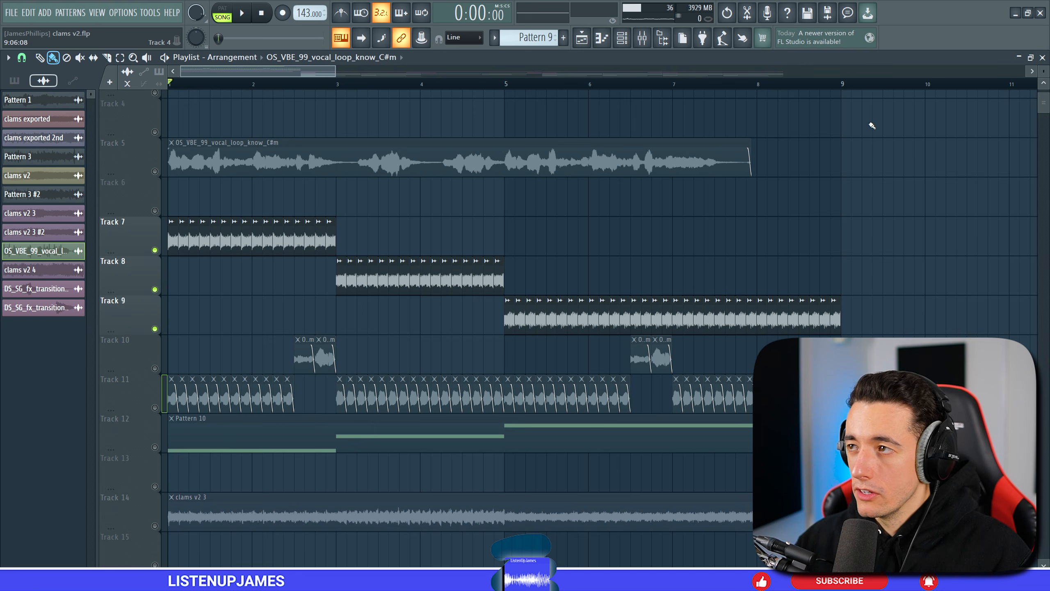
# Step: Select bars 1 to 9 on the playlist timeline and leave only Tracks 7, 8 and 9 active
pyautogui.click(842, 85)
pyautogui.moveTo(842, 85); pyautogui.dragTo(169, 85)
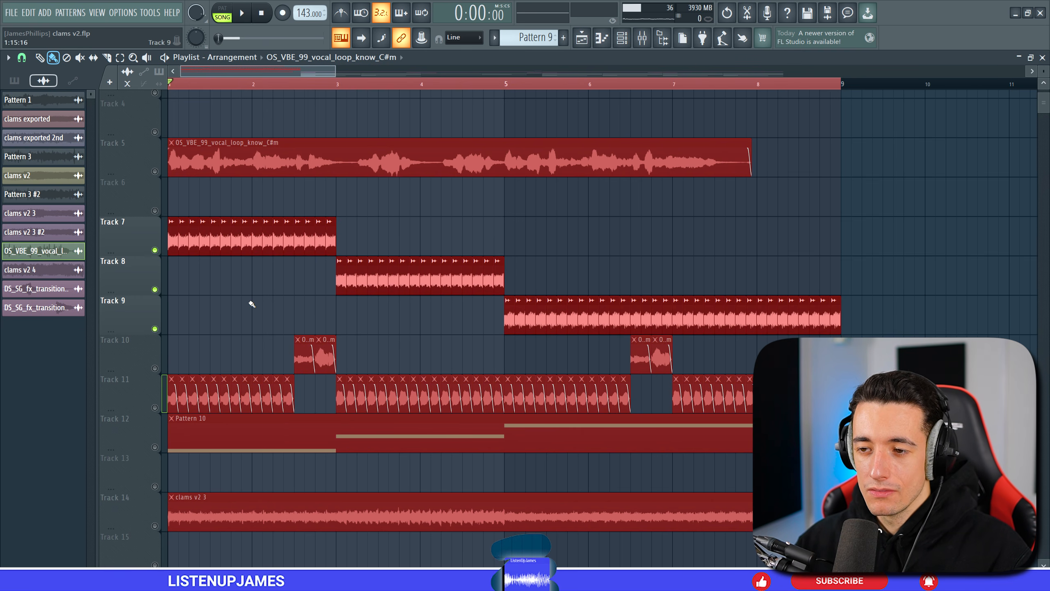
pyautogui.rightClick(155, 250)
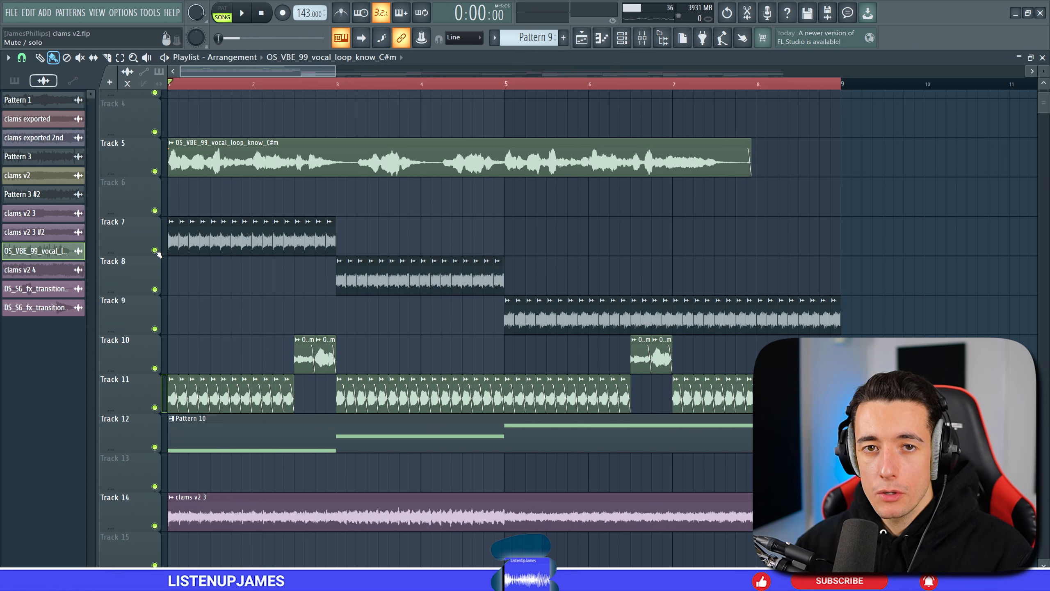
pyautogui.rightClick(156, 251)
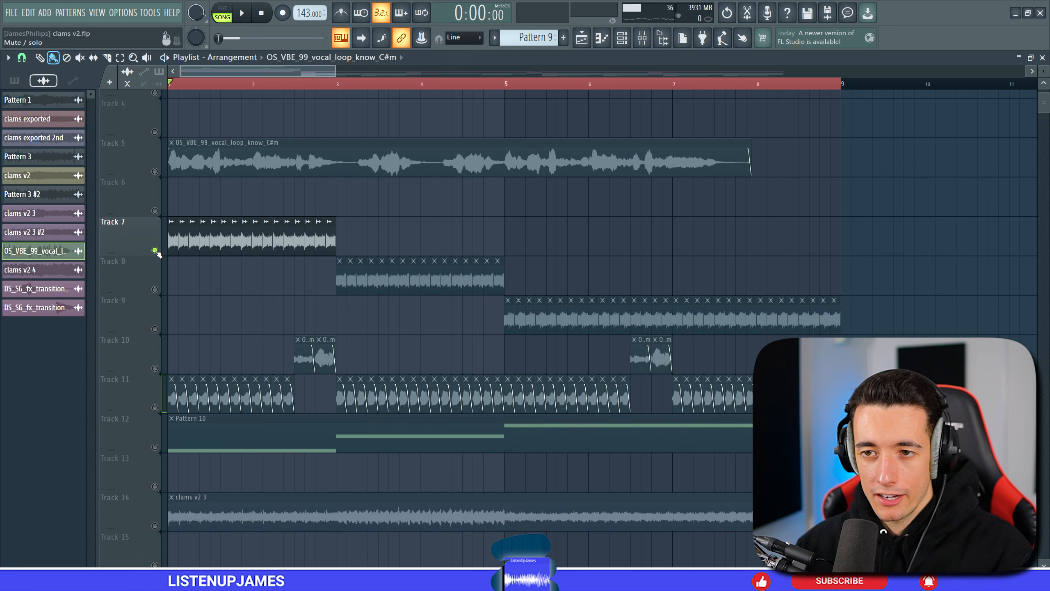
pyautogui.click(155, 289)
pyautogui.click(155, 329)
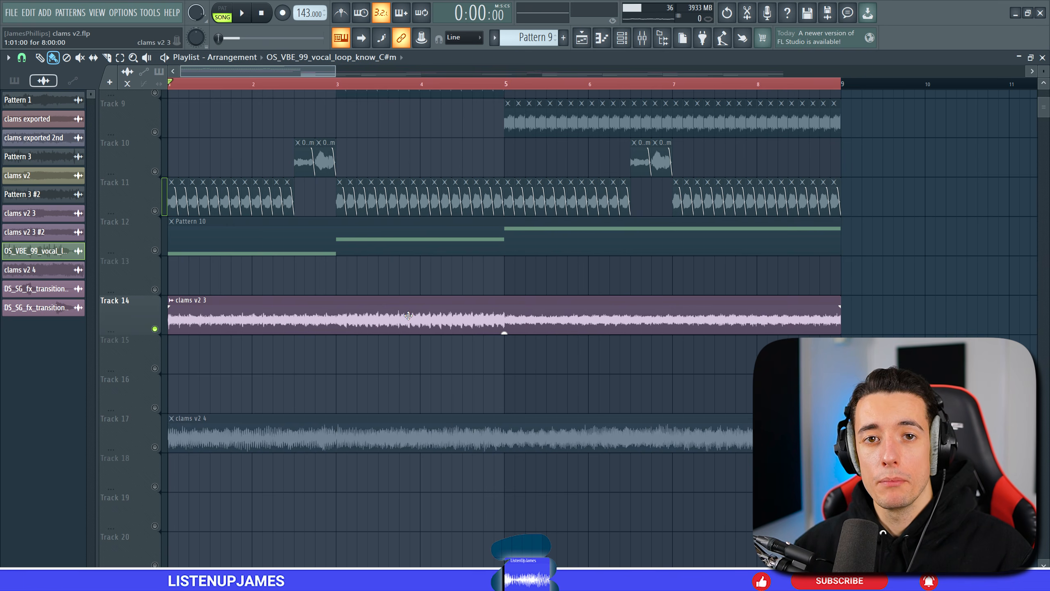
# Step: Open the clams v2 3 clip on Track 14 and play it back with the vocal chops on Tracks 10 and 11
pyautogui.doubleClick(408, 315)
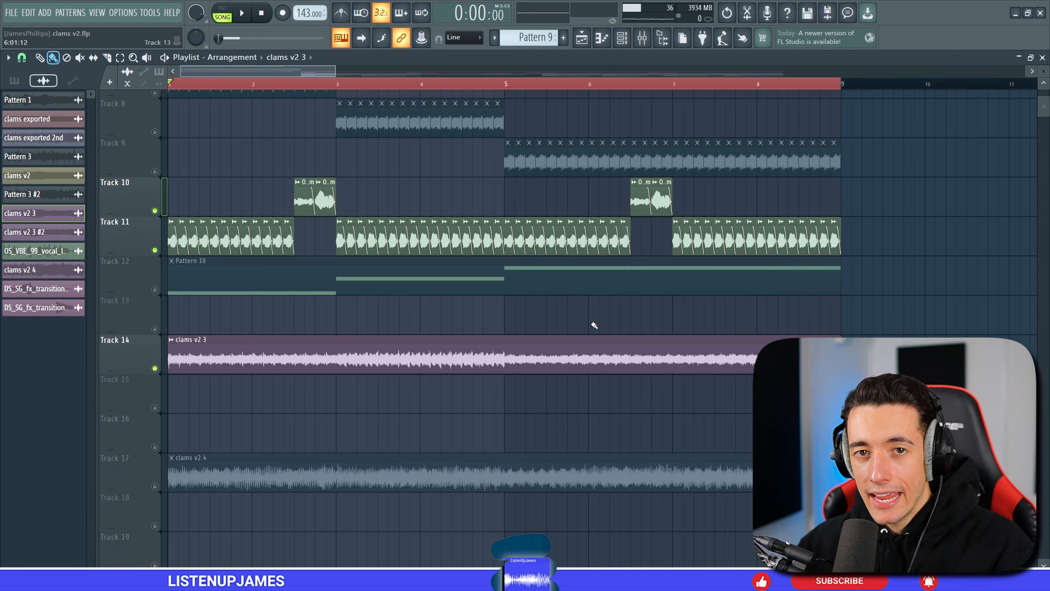
pyautogui.press('space')
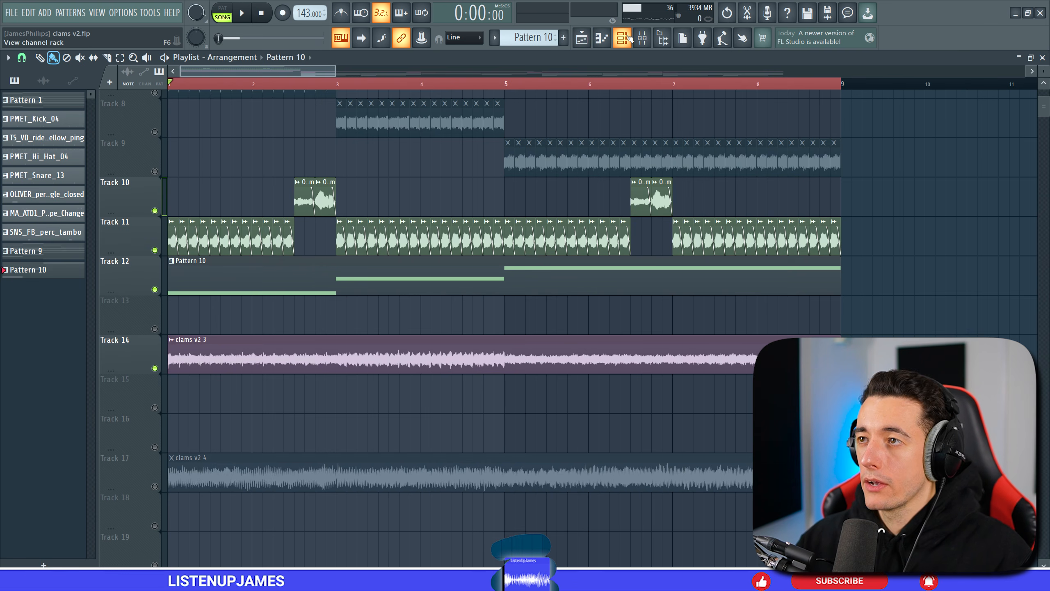
# Step: Open the piano roll of the Omnisphere channel in Pattern 10
pyautogui.click(622, 37)
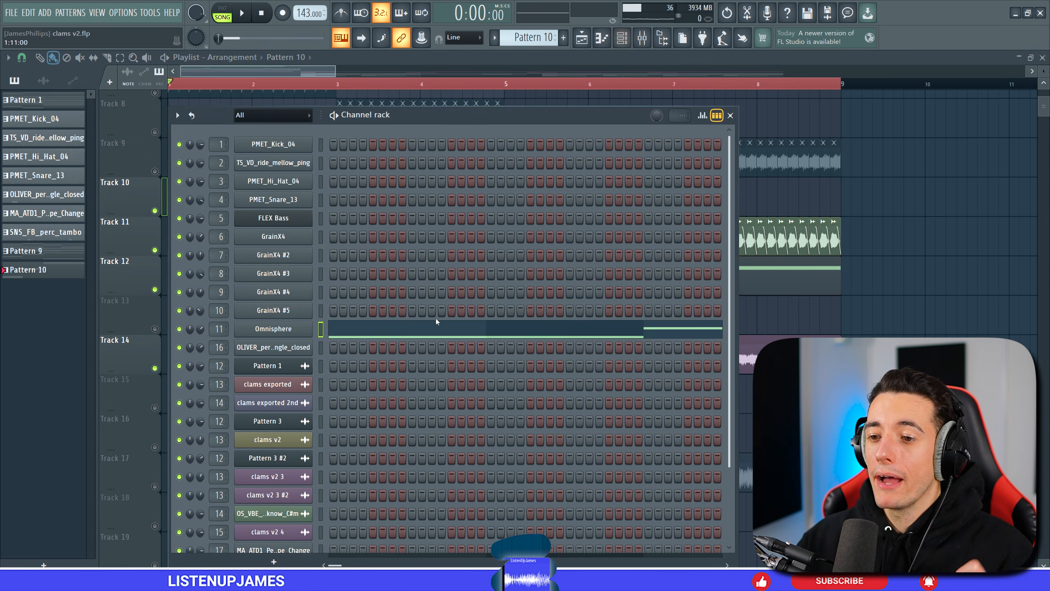
pyautogui.click(283, 560)
pyautogui.click(556, 115)
pyautogui.rightClick(315, 324)
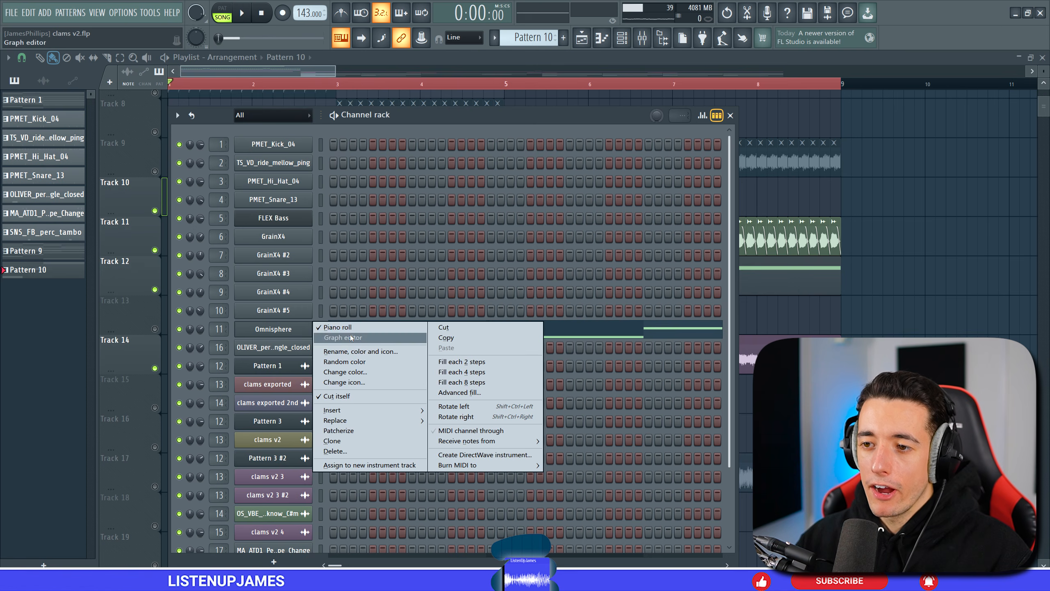
pyautogui.click(345, 327)
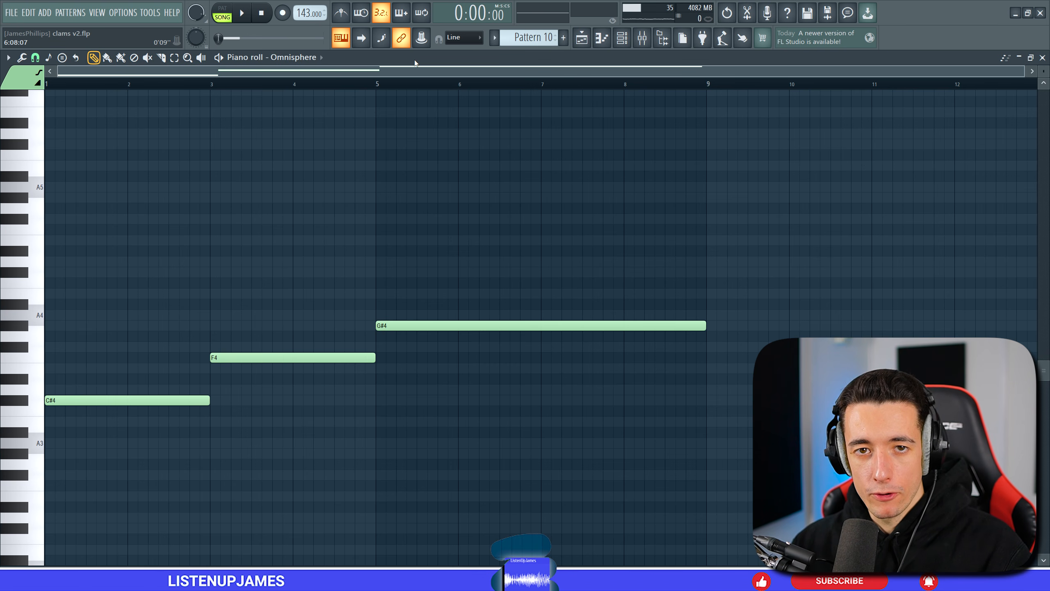
# Step: Play back the Omnisphere notes in pattern mode, and play the arrangement with Tracks 10, 11, 12 and 14 active
pyautogui.press('l')
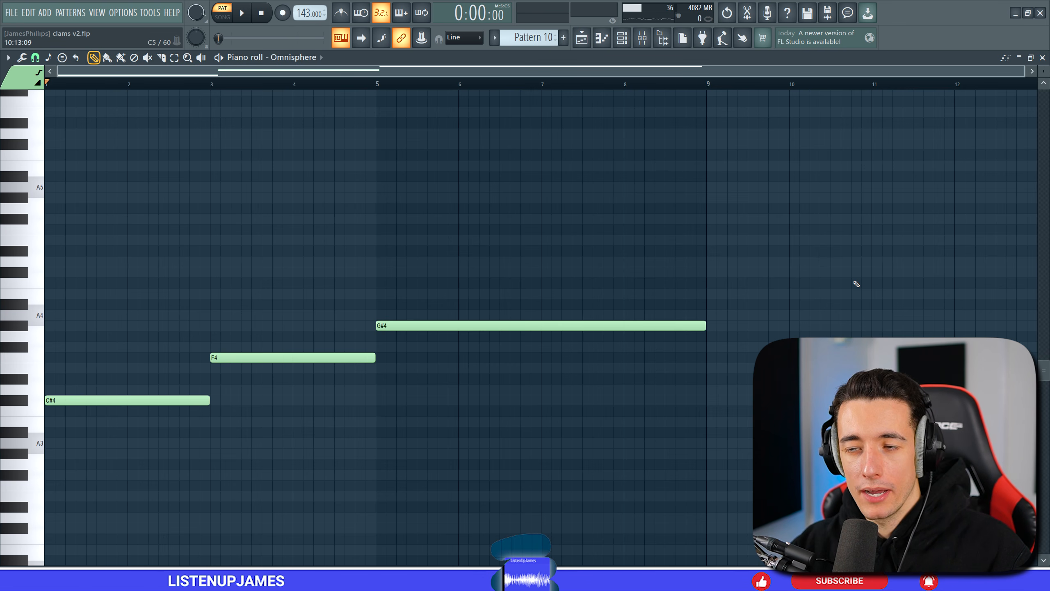
pyautogui.press('space')
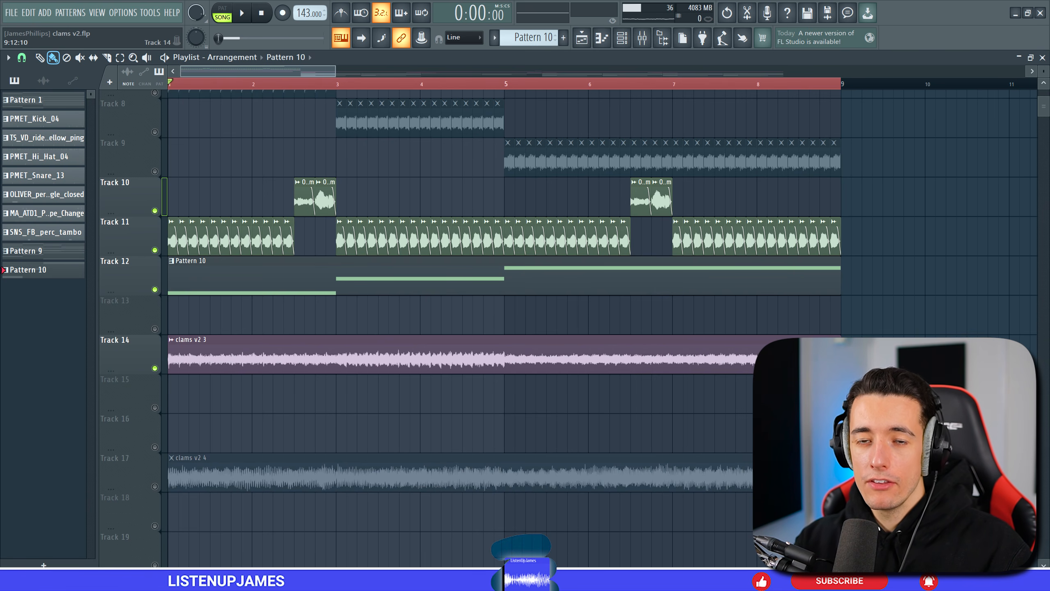
pyautogui.press('space')
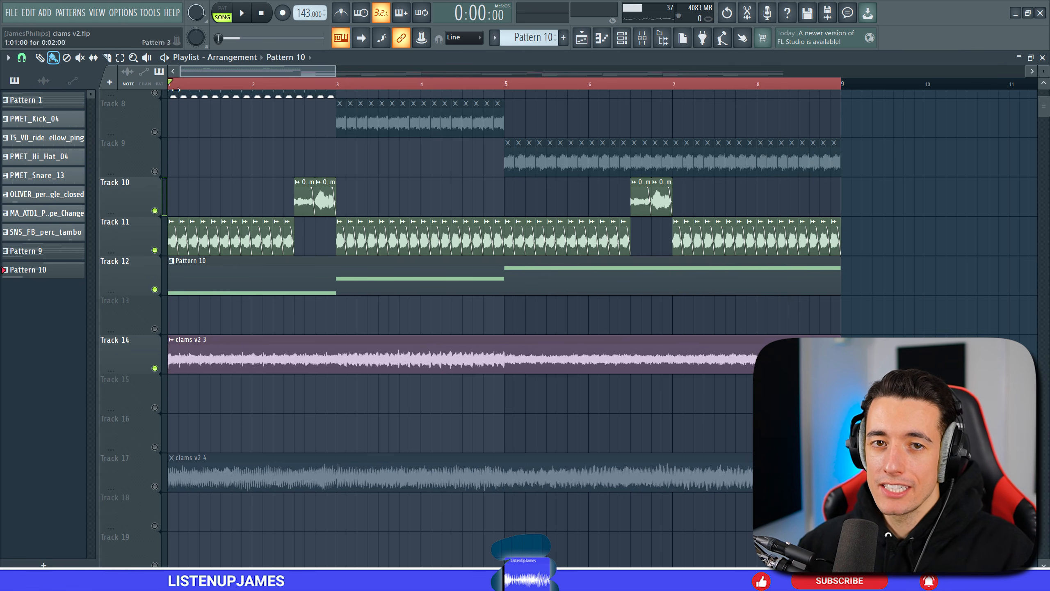
# Step: View the project's audio export options, including the Wave file format
pyautogui.click(11, 12)
pyautogui.moveTo(25, 129)
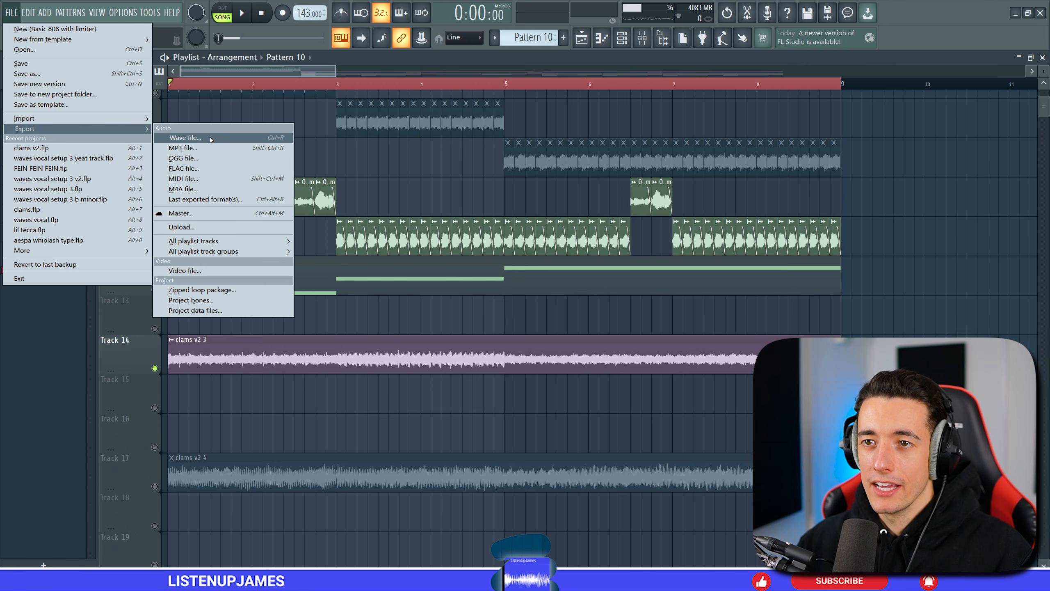
pyautogui.press('Escape')
# Step: Select all active playlist clips and view the options for consolidating the selection from its start
pyautogui.hotkey('ctrl', 'a')
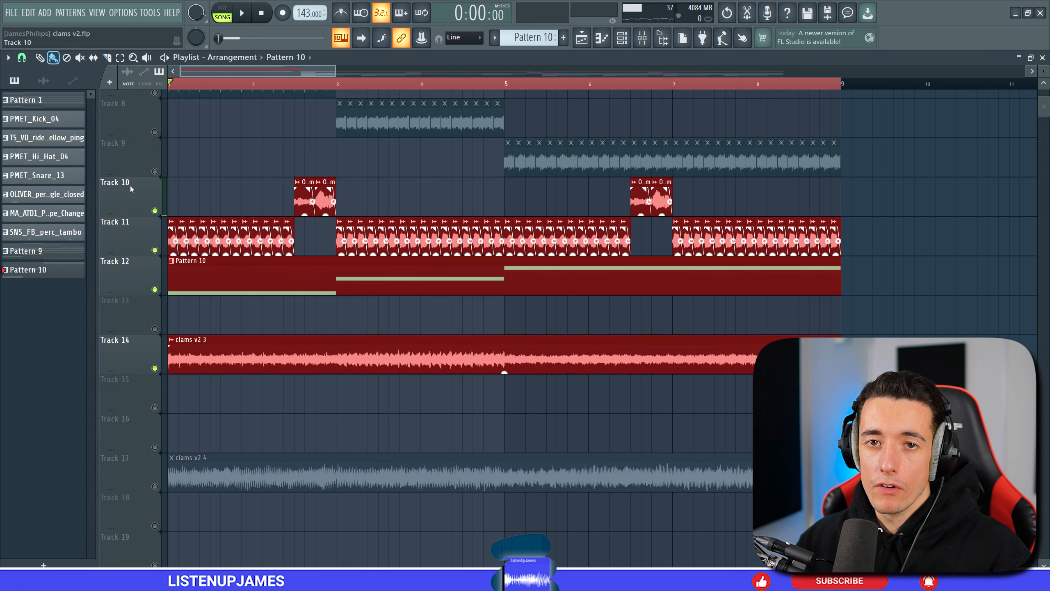
pyautogui.click(7, 57)
pyautogui.moveTo(24, 82)
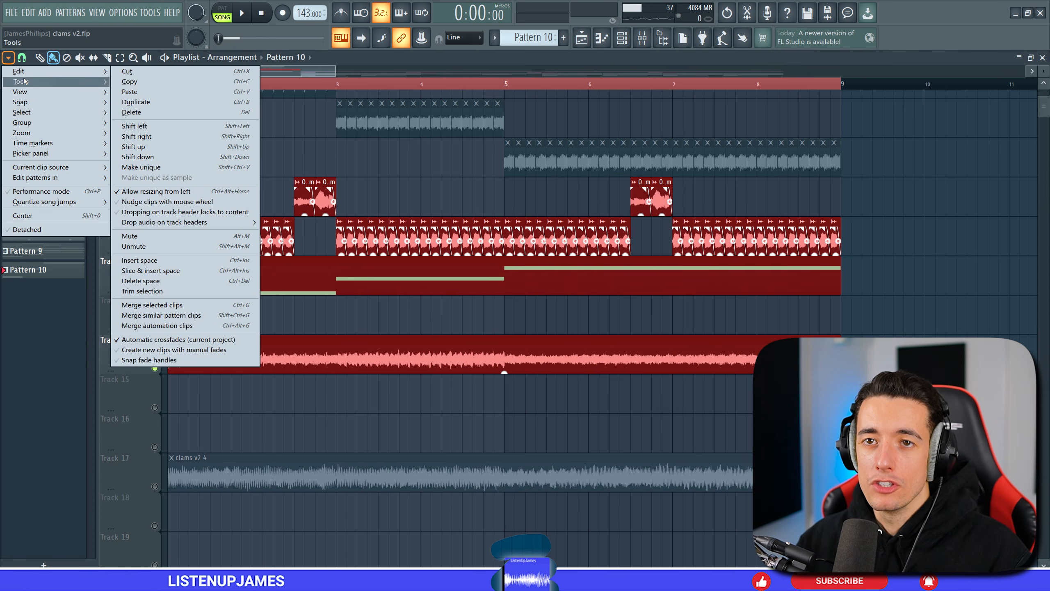
pyautogui.moveTo(180, 98)
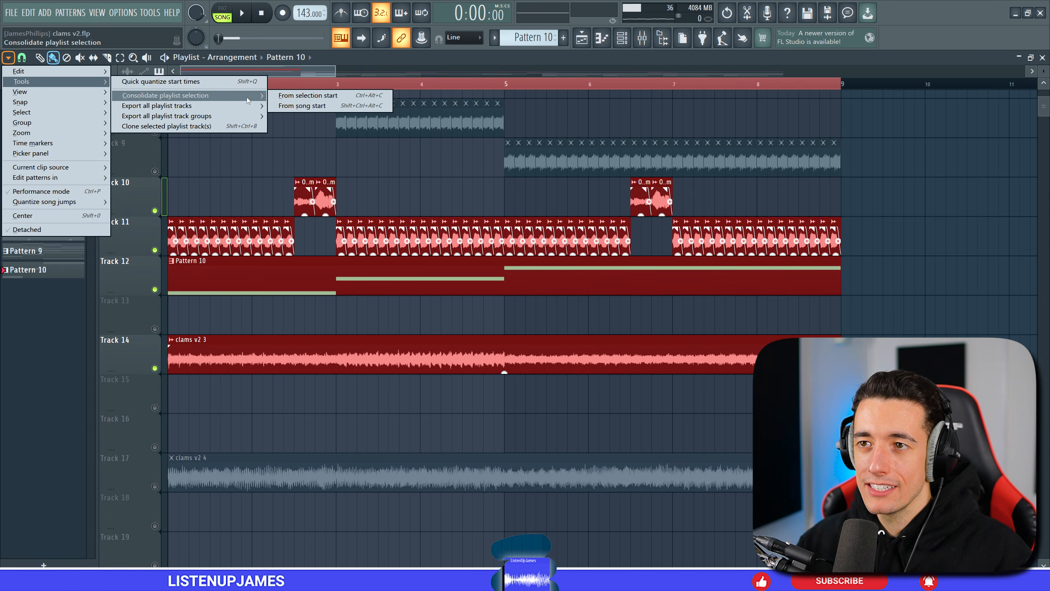
pyautogui.click(302, 96)
# Step: Show the clams v2 4 clip on Track 17 and examine its channel settings and mixer track assignment
pyautogui.scroll(-3, 168, 373)
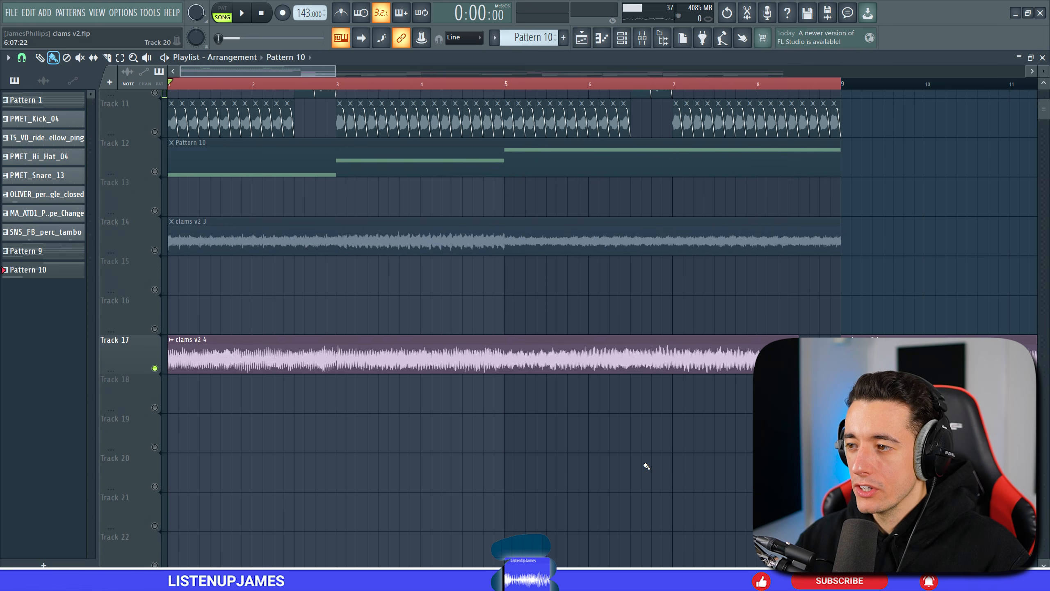
pyautogui.click(624, 40)
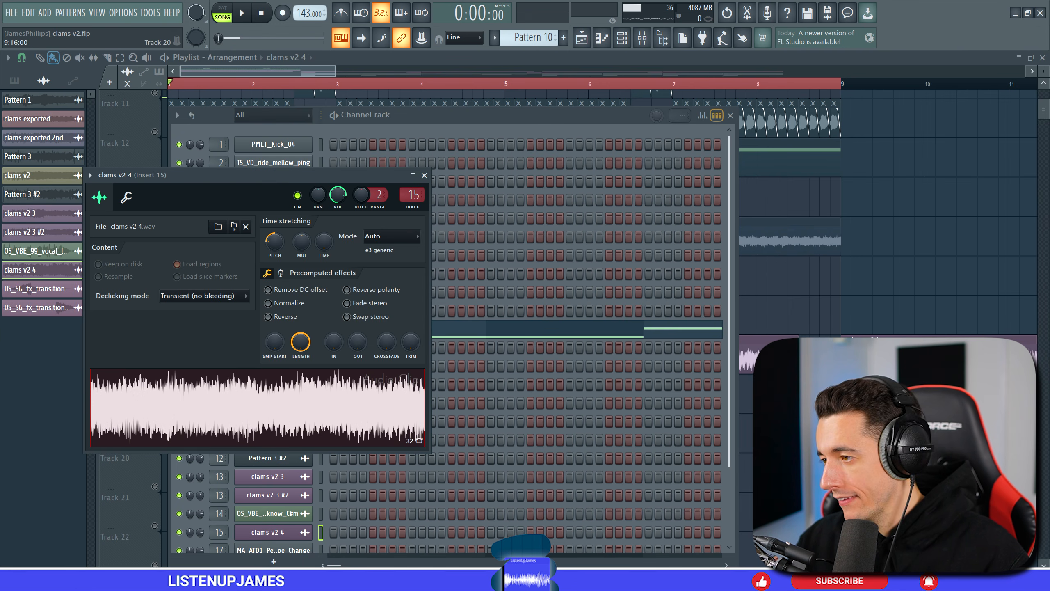
pyautogui.press('Escape')
pyautogui.scroll(-3, 337, 464)
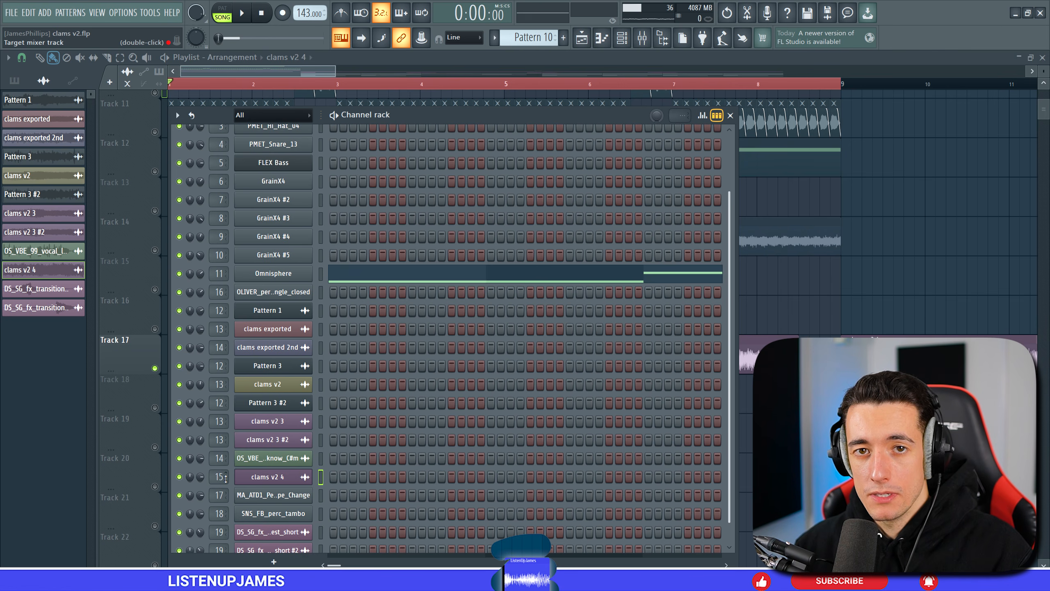
# Step: Open mixer Insert 15 and examine its Decapitator effect, then return to the playlist
pyautogui.click(644, 37)
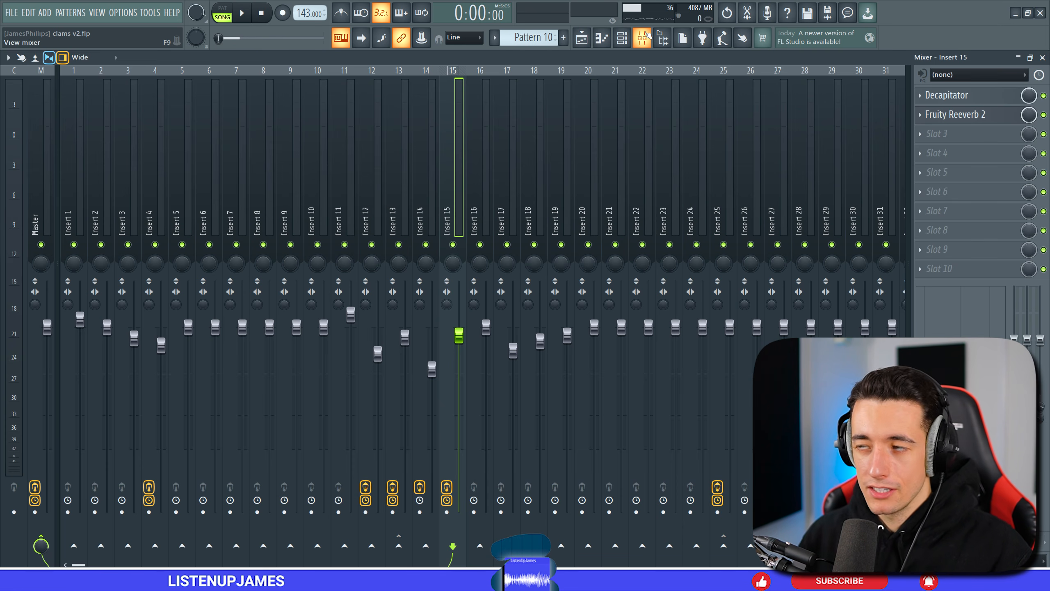
pyautogui.click(965, 102)
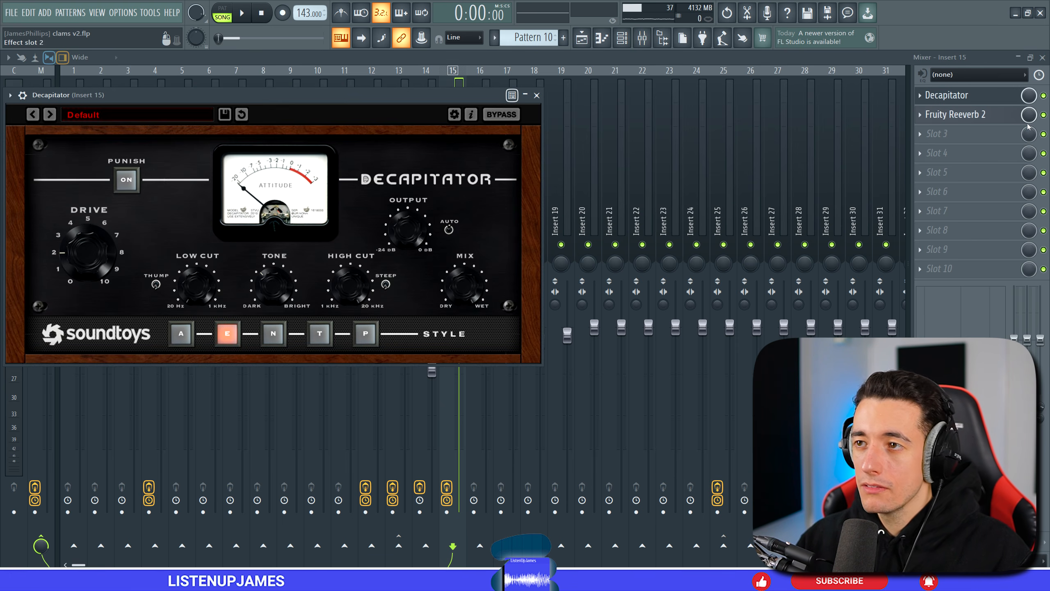
pyautogui.moveTo(462, 99); pyautogui.dragTo(538, 101)
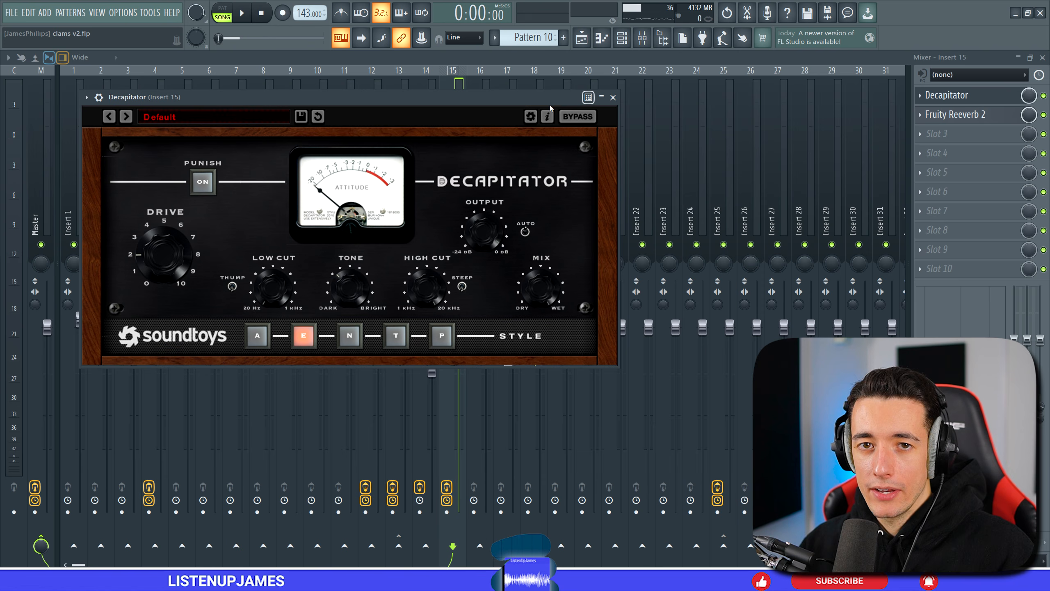
pyautogui.click(913, 136)
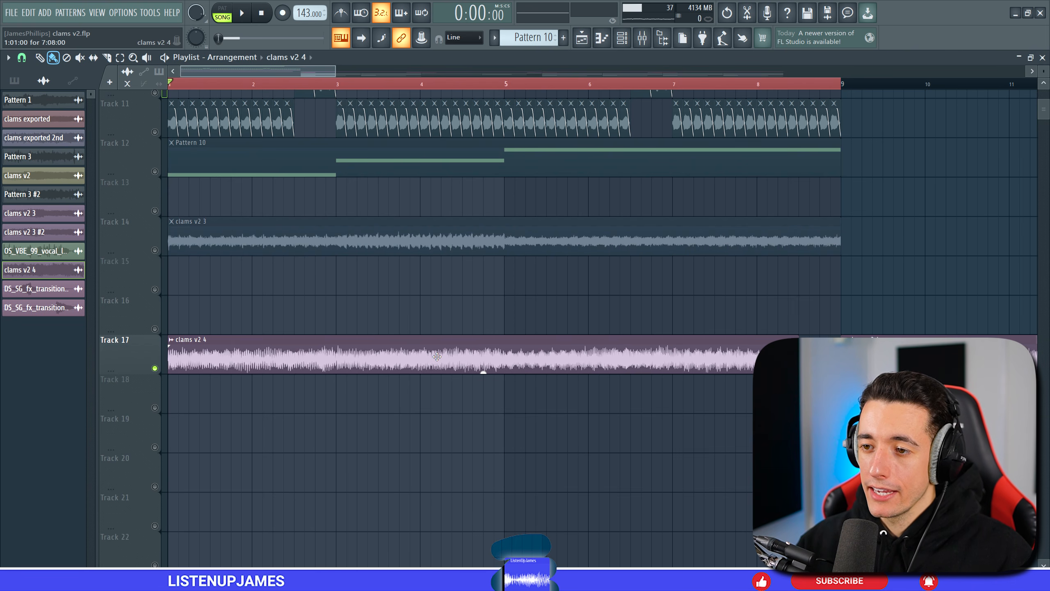
# Step: Play back the clams v2 4 clip on Track 17 in the playlist
pyautogui.doubleClick(437, 357)
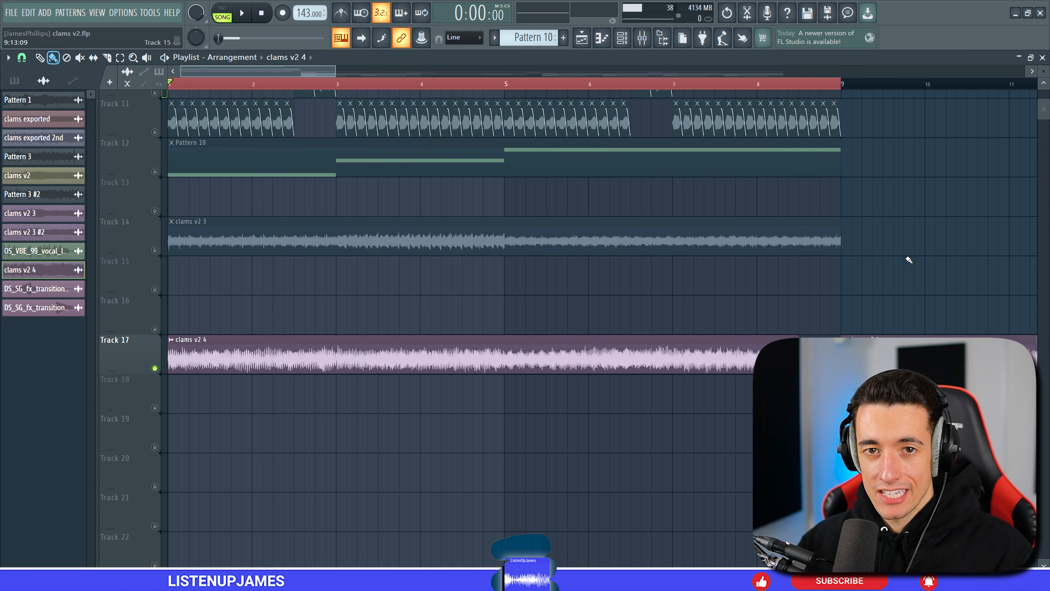
pyautogui.press('space')
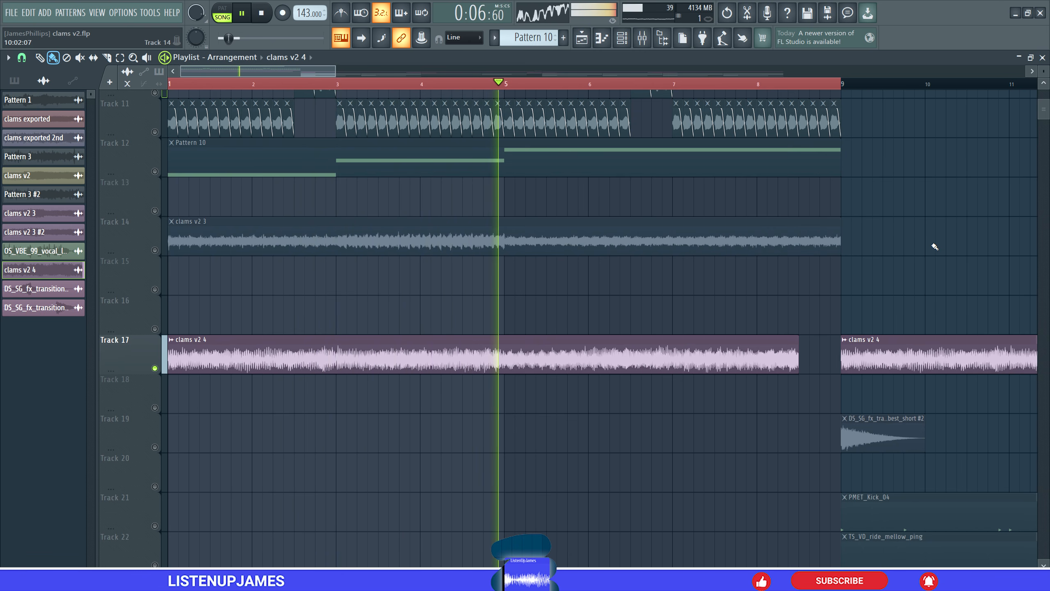
pyautogui.press('space')
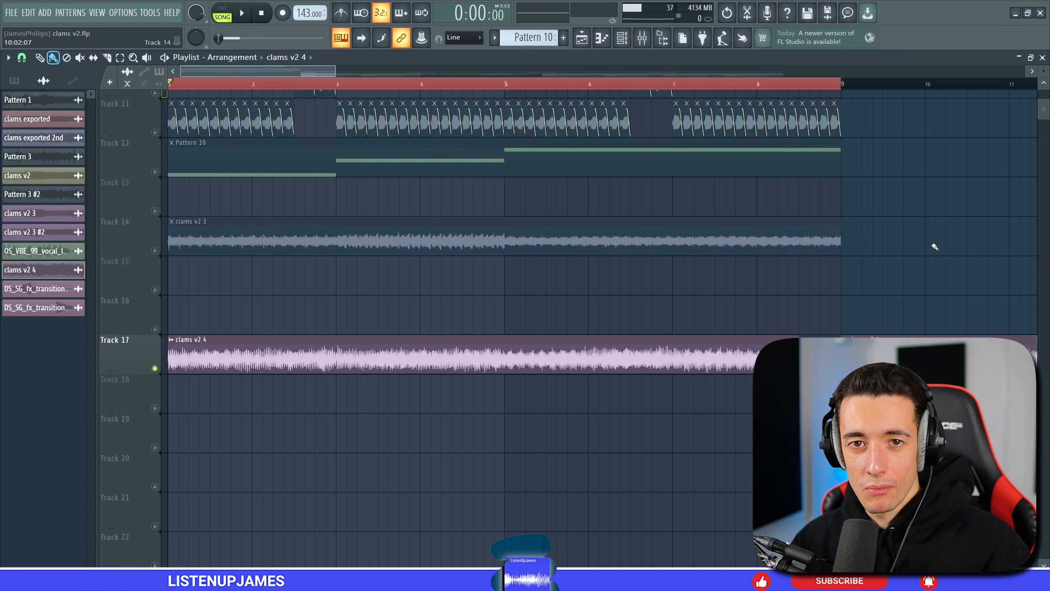
# Step: Look through the drum patterns on Tracks 21 to 27, the Listen Up Drum Kit samples and the drum channels
pyautogui.scroll(-3, 908, 269)
pyautogui.scroll(-7, 745, 267)
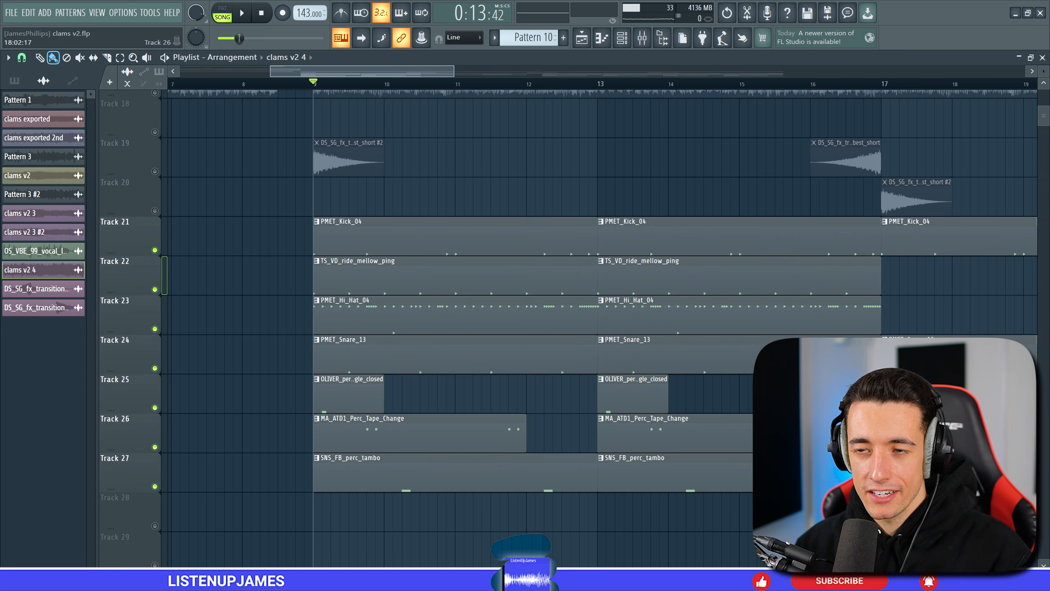
pyautogui.press('F6')
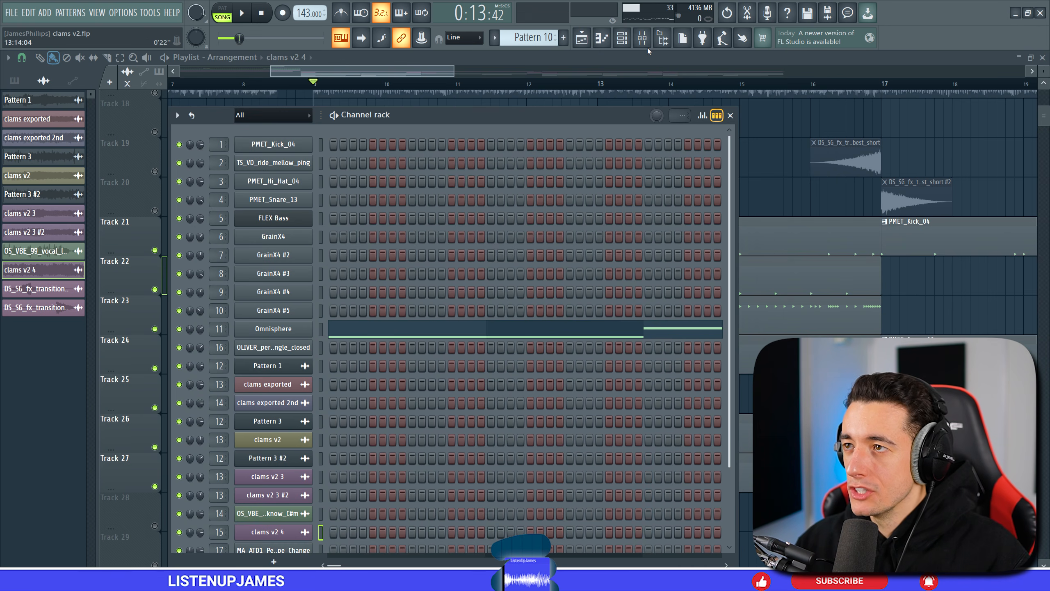
pyautogui.click(664, 40)
pyautogui.scroll(8, 47, 326)
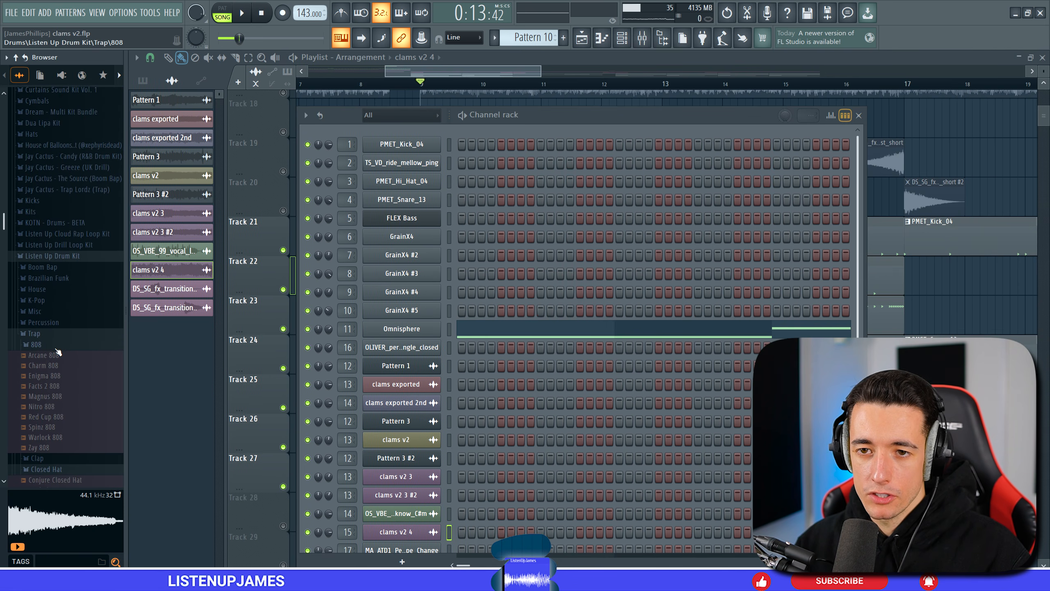
pyautogui.scroll(-12, 58, 352)
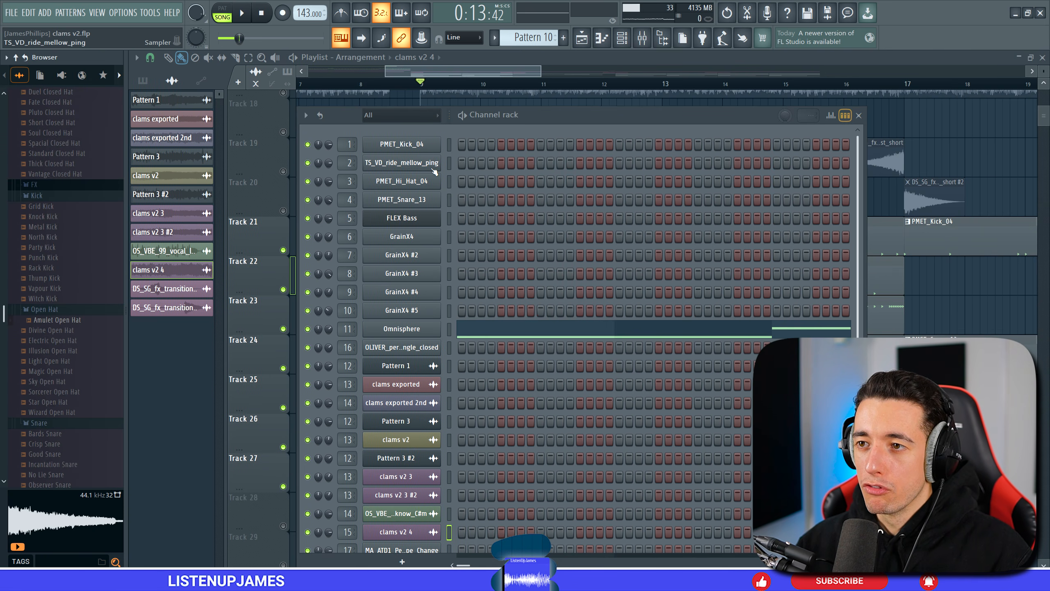
pyautogui.scroll(-4, 432, 372)
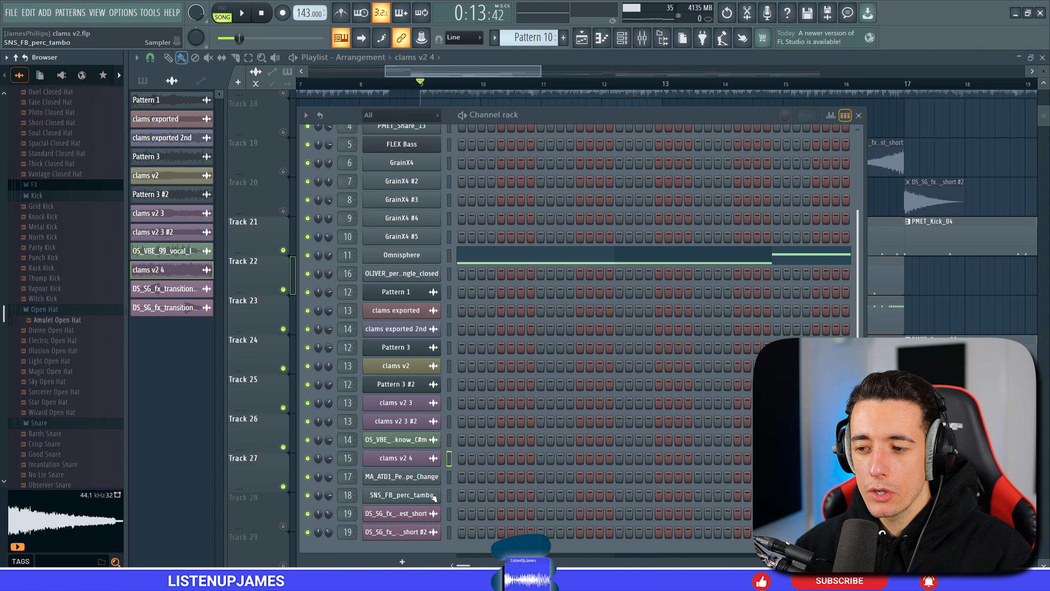
# Step: View the piano rolls of PMET_Kick_04 and TS_VD_ride_mellow_ping and play back their patterns
pyautogui.scroll(2, 445, 439)
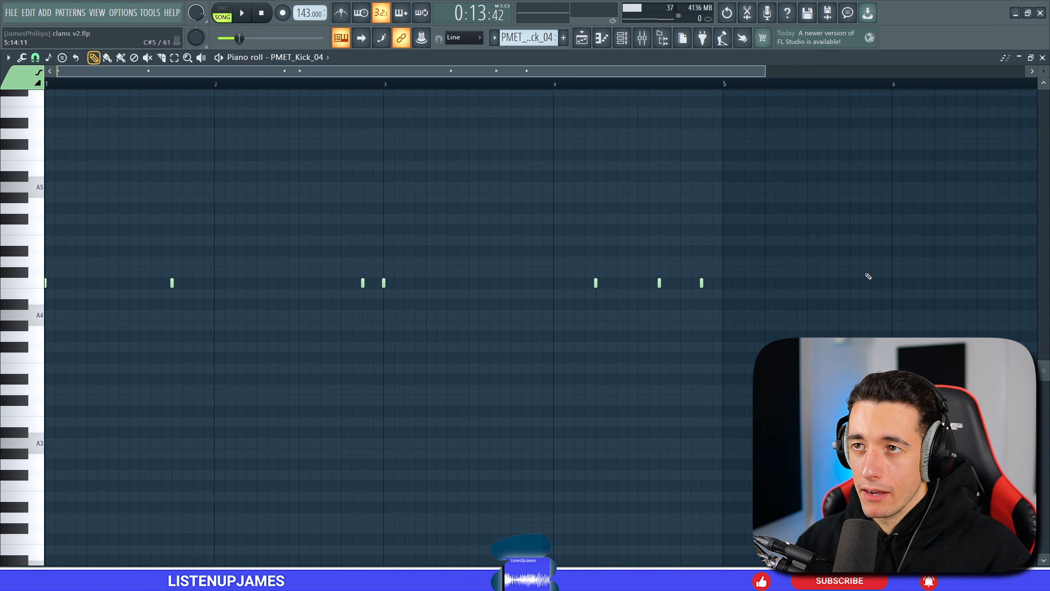
pyautogui.press('space')
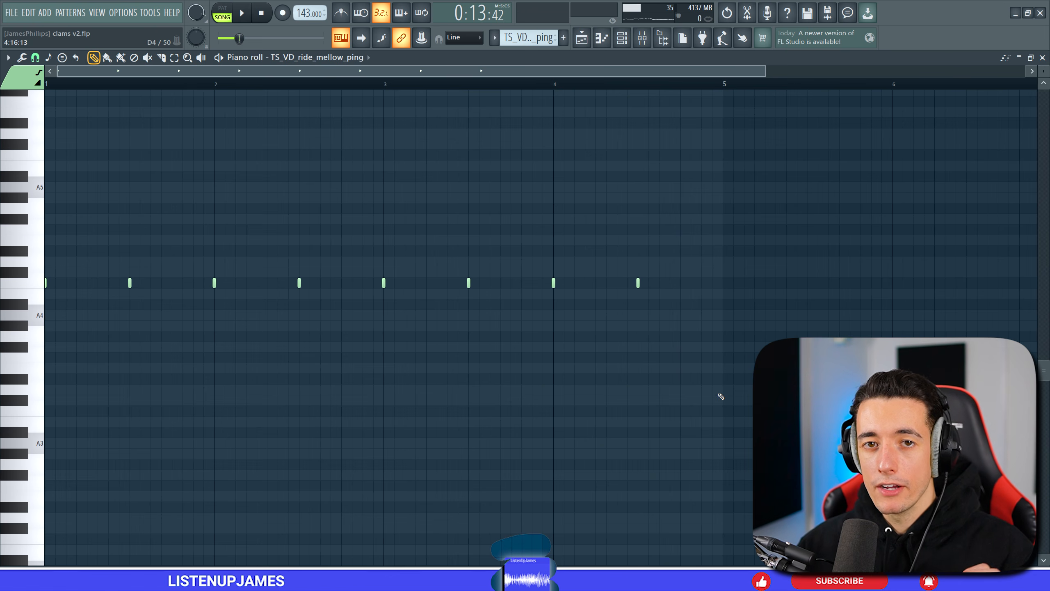
pyautogui.press('space')
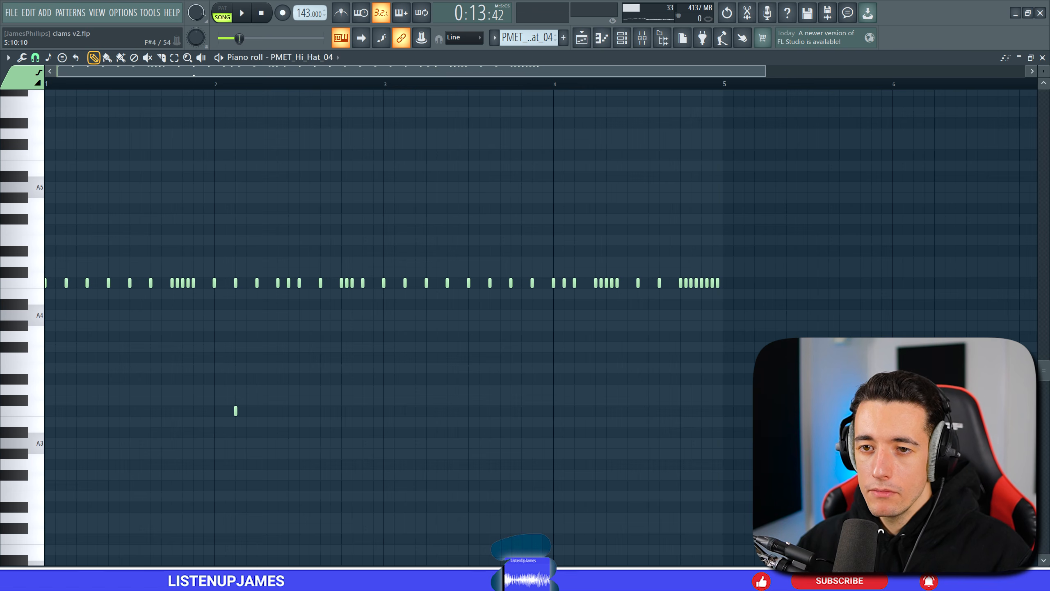
# Step: View the Fill each 2 steps option for PMET_Hi_Hat_04 and examine its first roll and the lower-pitched note
pyautogui.press('F6')
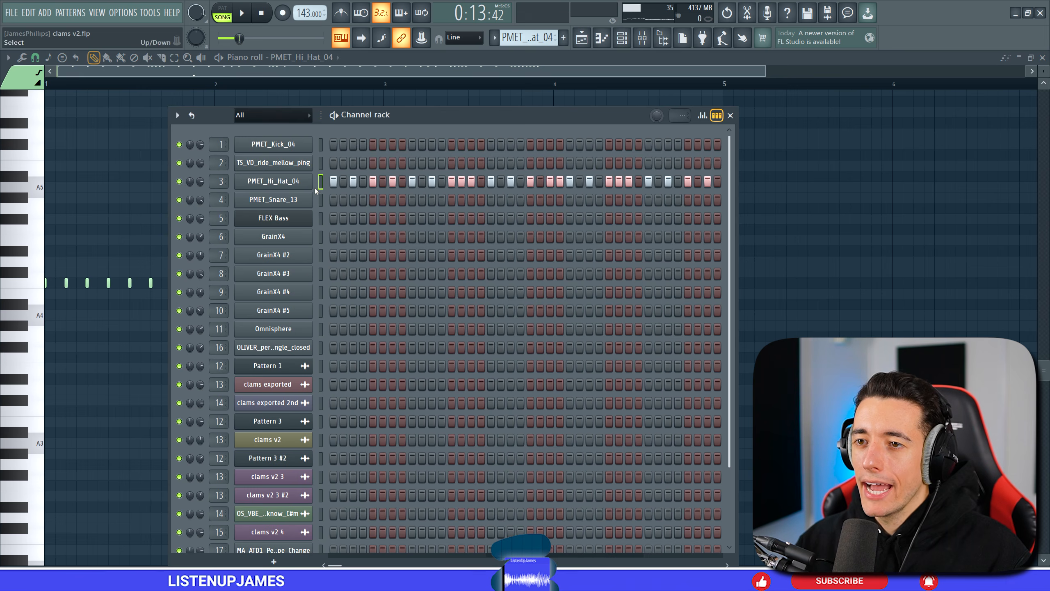
pyautogui.rightClick(311, 176)
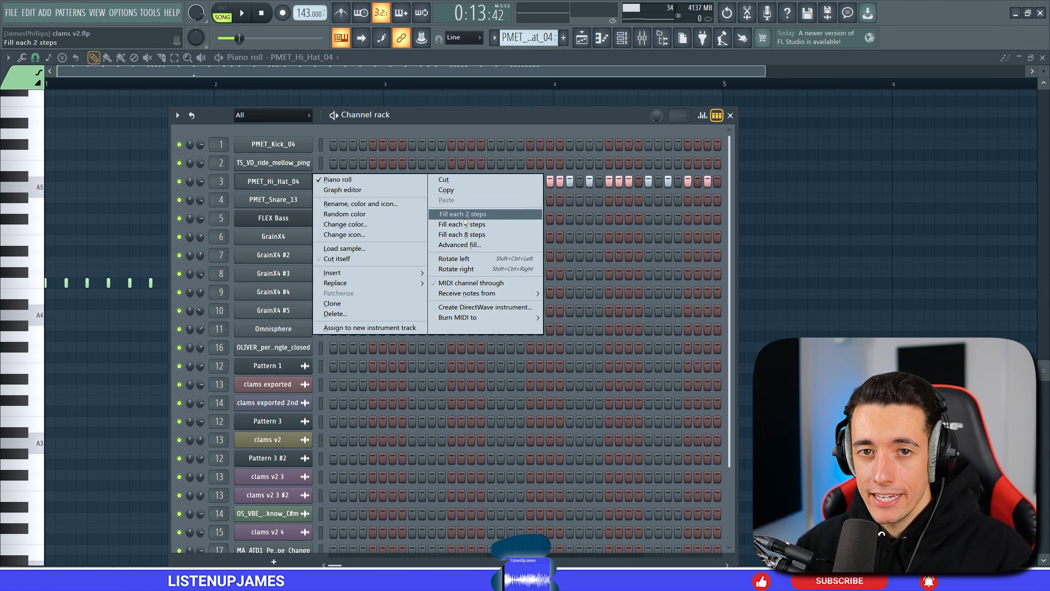
pyautogui.moveTo(208, 267); pyautogui.dragTo(166, 299)
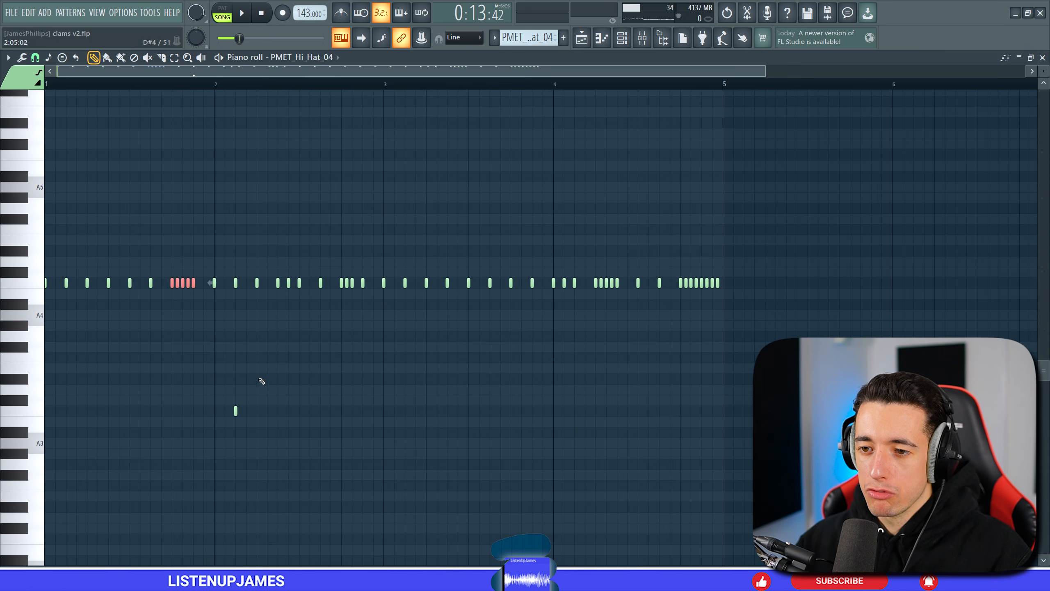
pyautogui.moveTo(276, 385); pyautogui.dragTo(234, 417)
# Step: Set the hi-hat piano roll's grid snap to 1/4 beat
pyautogui.scroll(2, 364, 427)
pyautogui.click(35, 57)
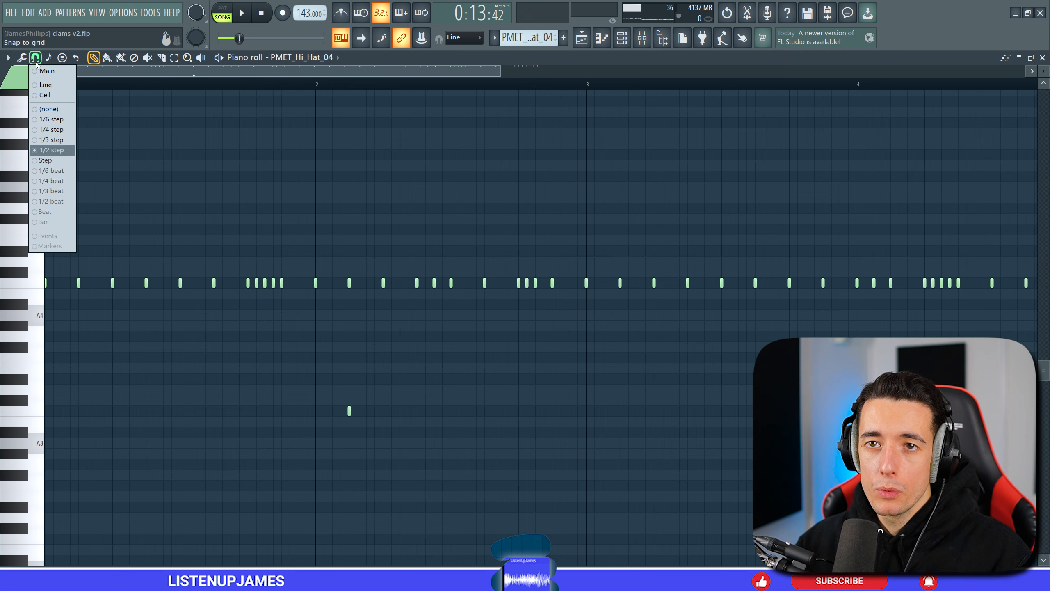
pyautogui.click(57, 182)
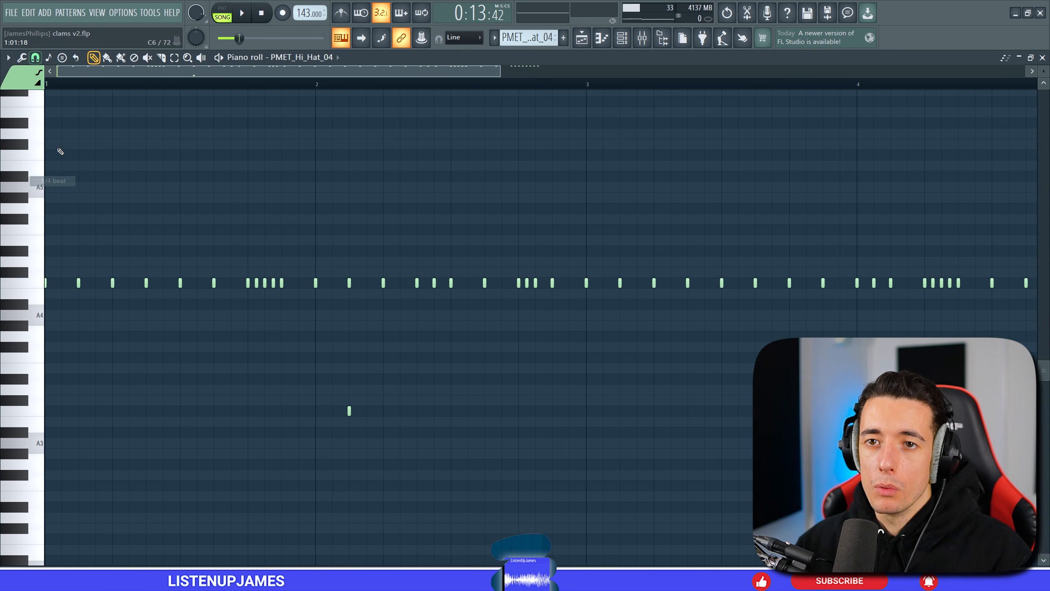
# Step: Set the hi-hat piano roll's grid snap to 1/2 step
pyautogui.click(36, 58)
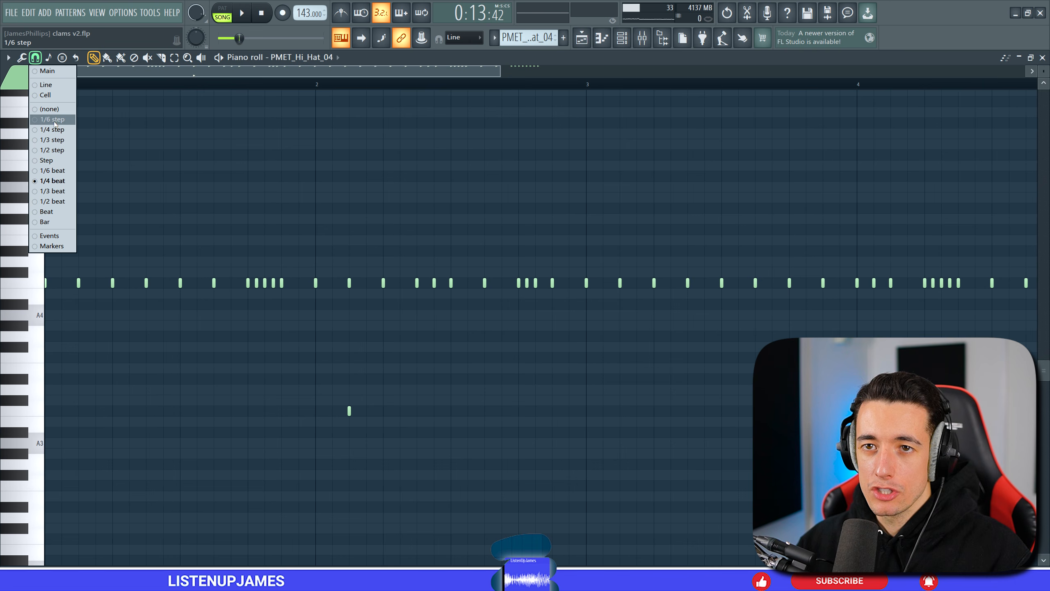
pyautogui.click(53, 152)
pyautogui.scroll(-3, 656, 432)
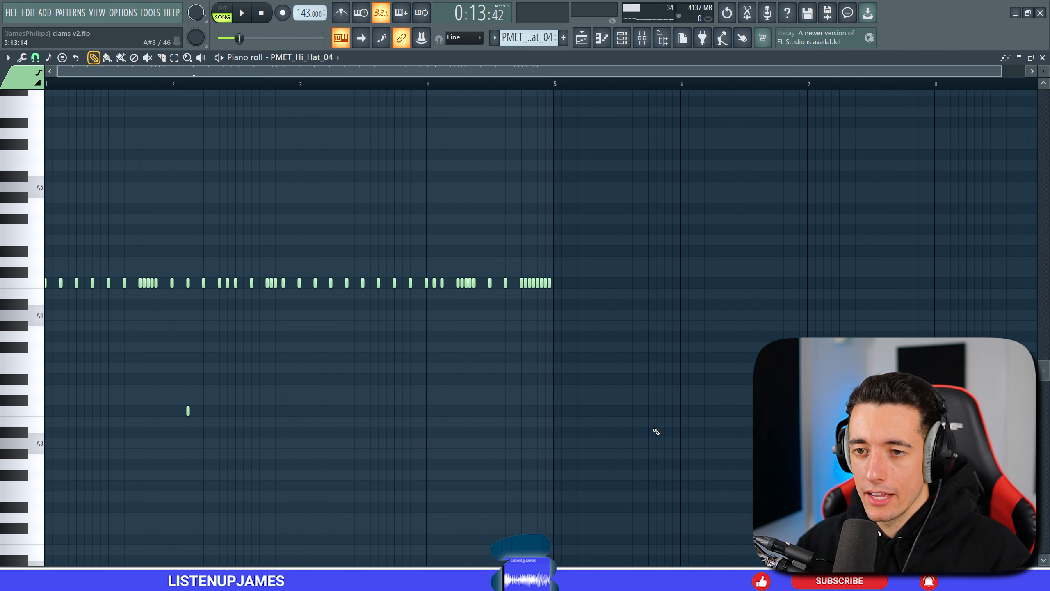
# Step: Play back the hi-hat, snare, triangle, Perc_Tape_Change and perc_tambo patterns in their piano rolls, and return to the channel rack
pyautogui.press('space')
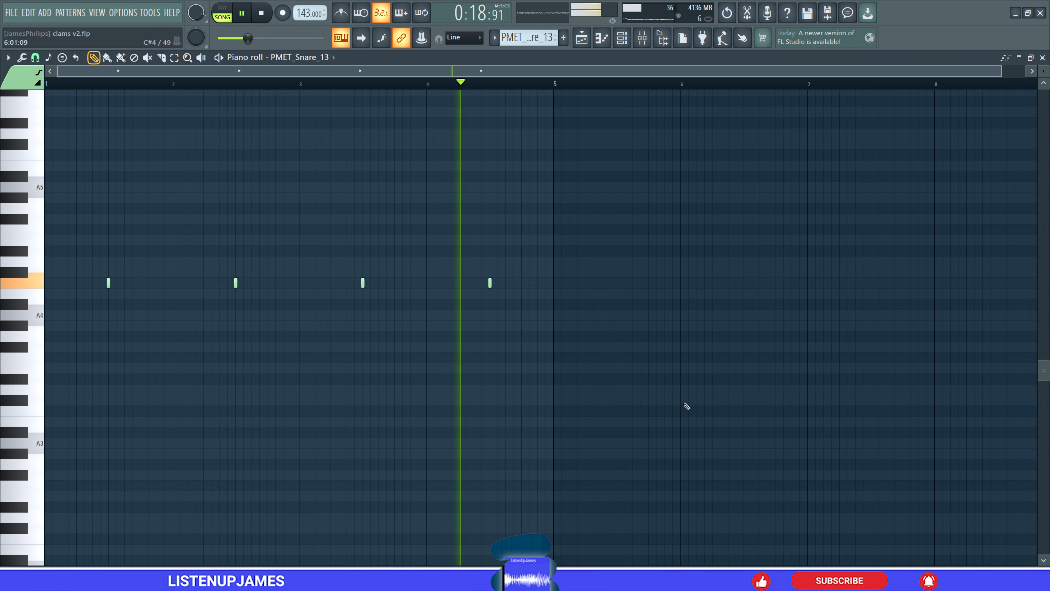
pyautogui.press('space')
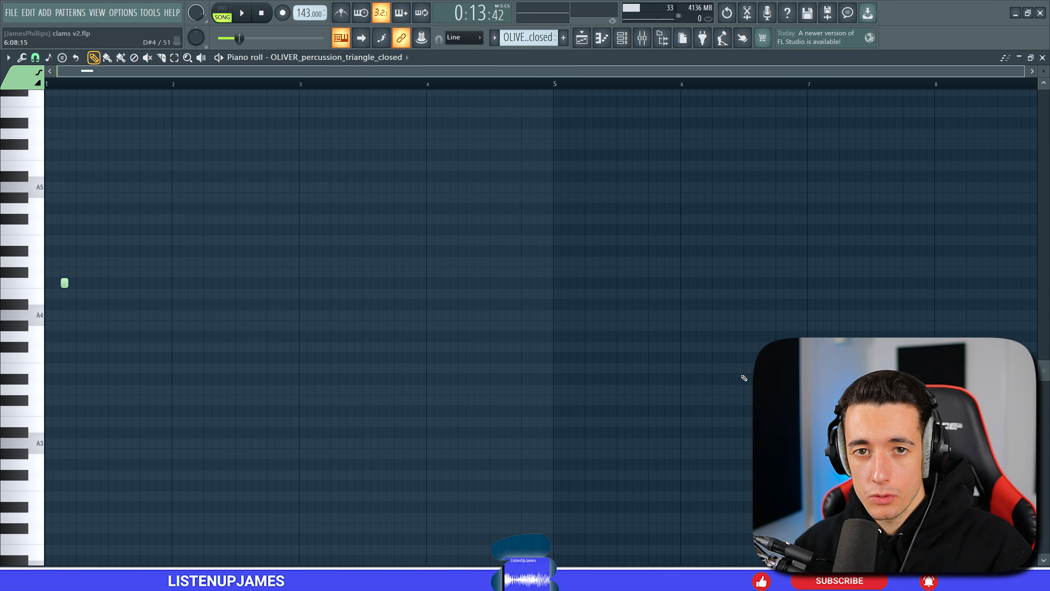
pyautogui.press('space')
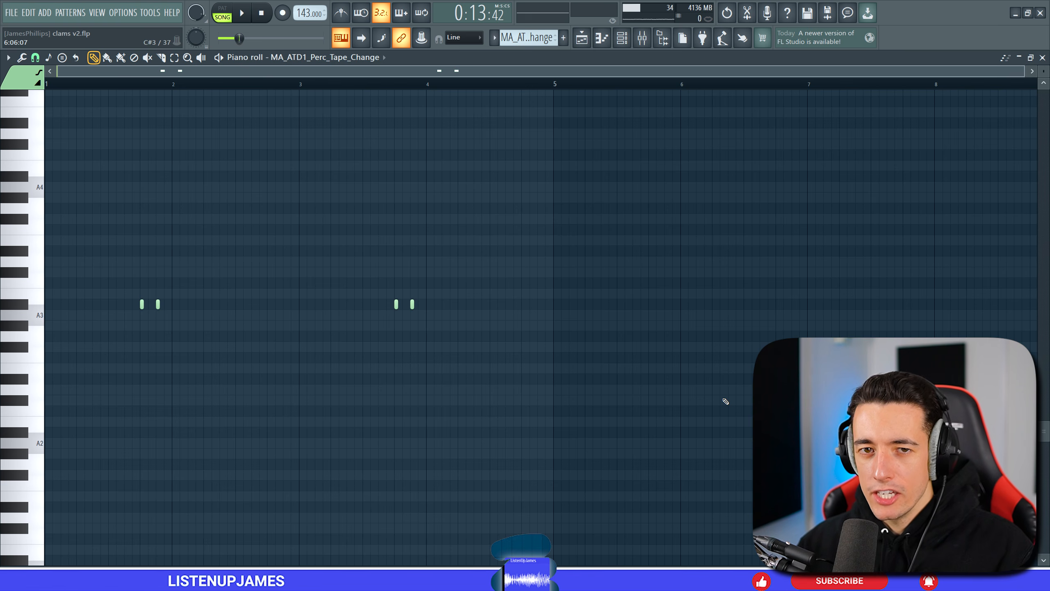
pyautogui.press('space')
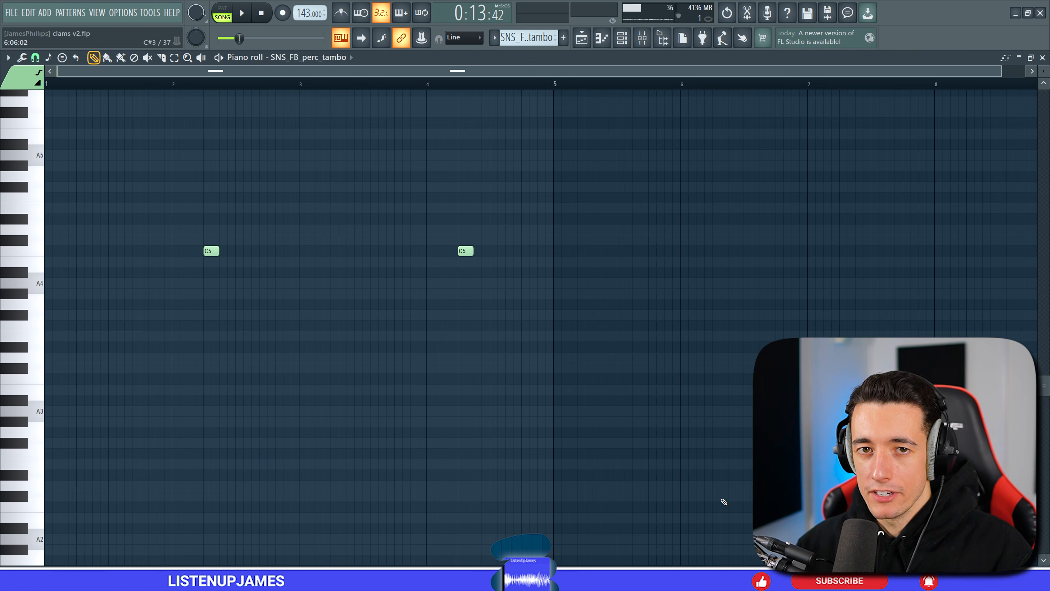
pyautogui.press('space')
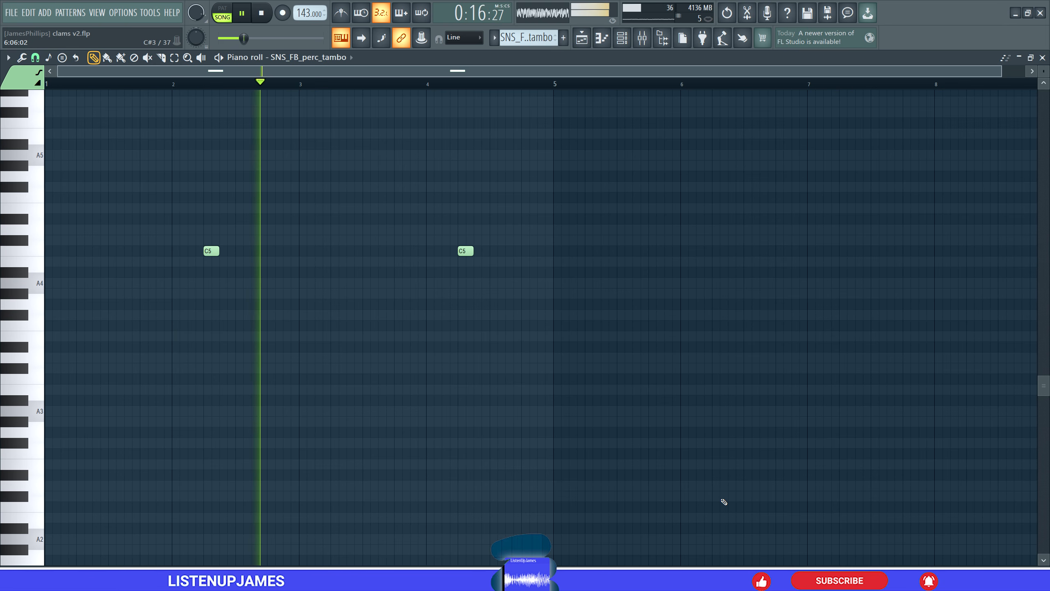
pyautogui.press('space')
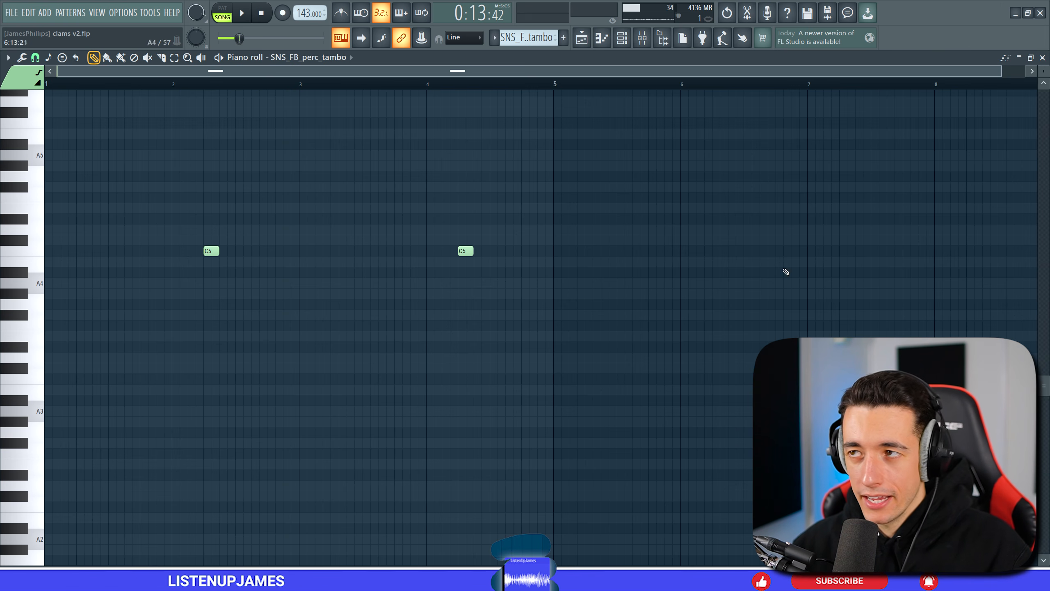
pyautogui.click(622, 41)
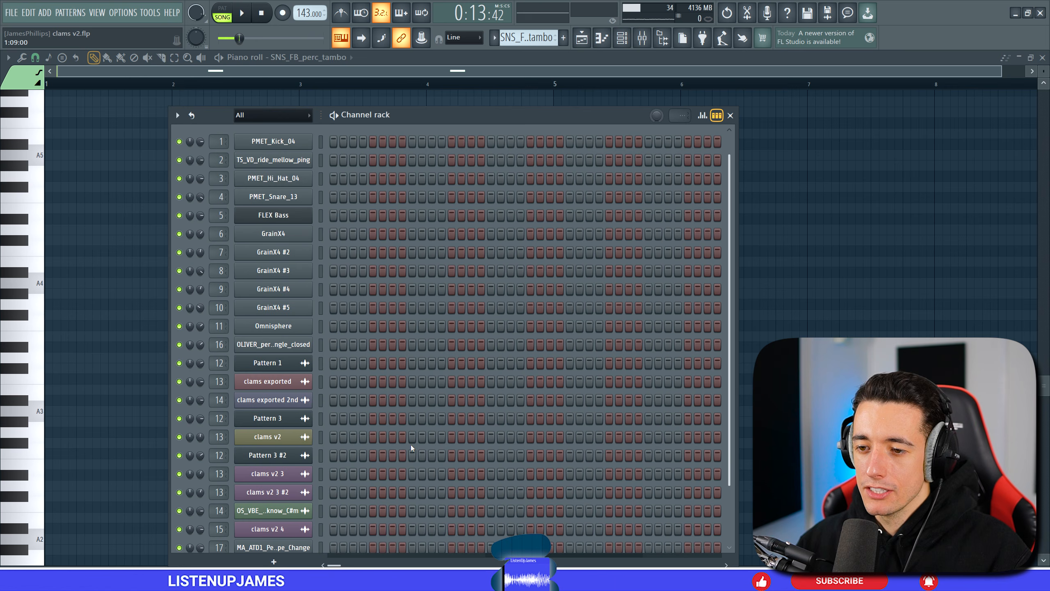
# Step: Select the drum inserts 1 to 4 in the mixer and view the options for routing them to another track only
pyautogui.scroll(-2, 413, 439)
pyautogui.scroll(2, 420, 418)
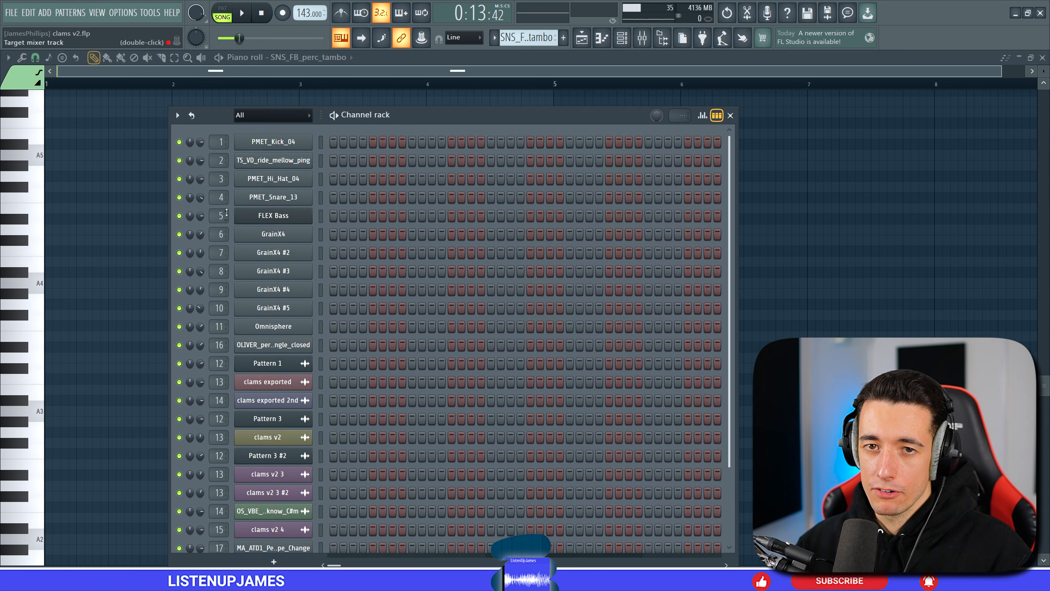
pyautogui.click(642, 38)
pyautogui.click(82, 213)
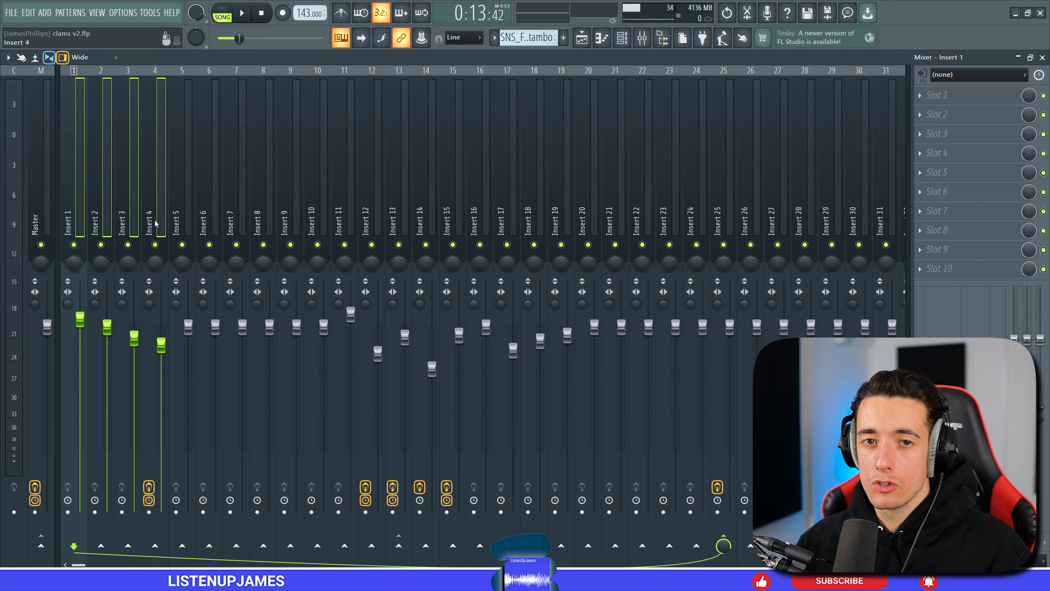
pyautogui.rightClick(272, 553)
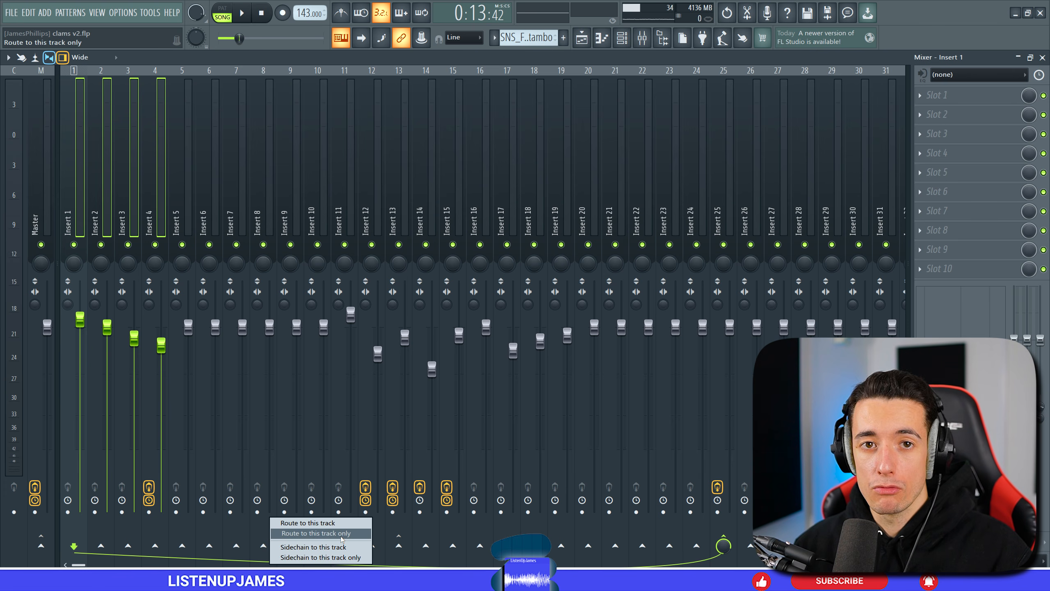
pyautogui.click(115, 199)
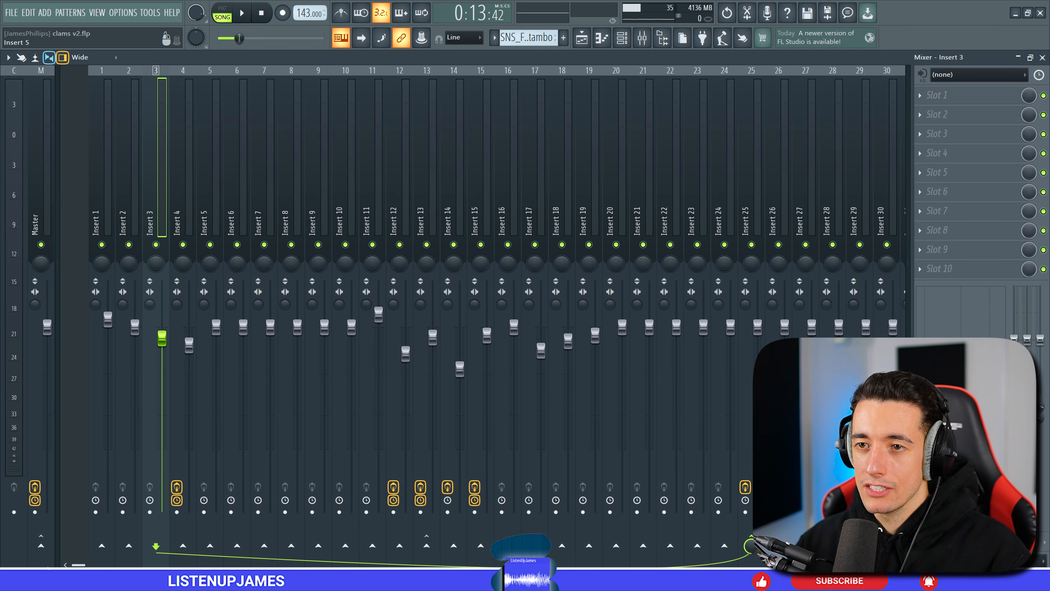
# Step: Select the Insert 25 bus in the mixer and open its Thermal effect to examine the drum processing
pyautogui.hscroll(6, 115, 199)
pyautogui.hscroll(2, 173, 201)
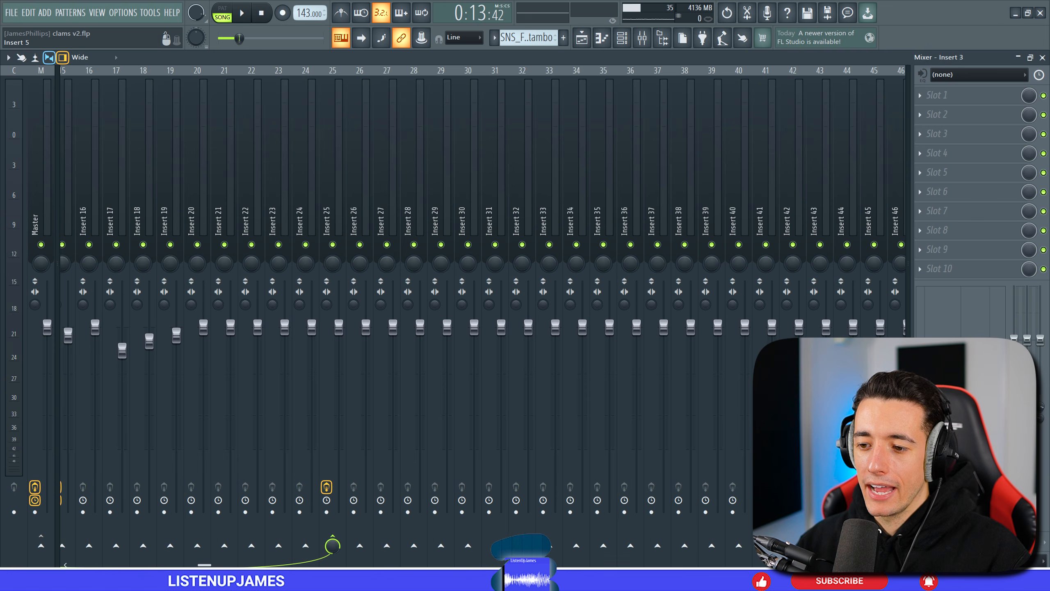
pyautogui.click(331, 201)
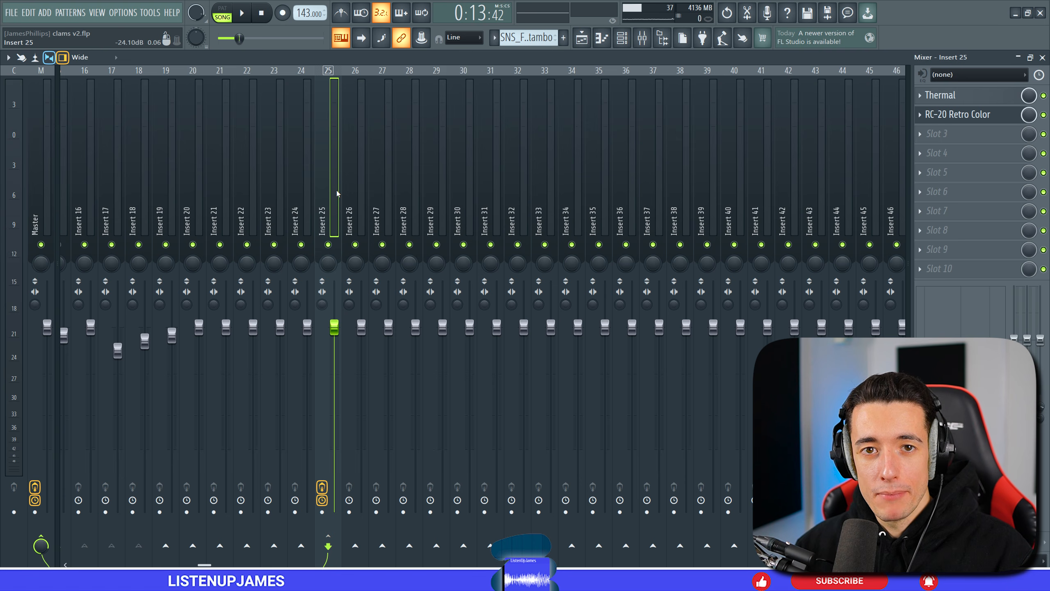
pyautogui.click(947, 101)
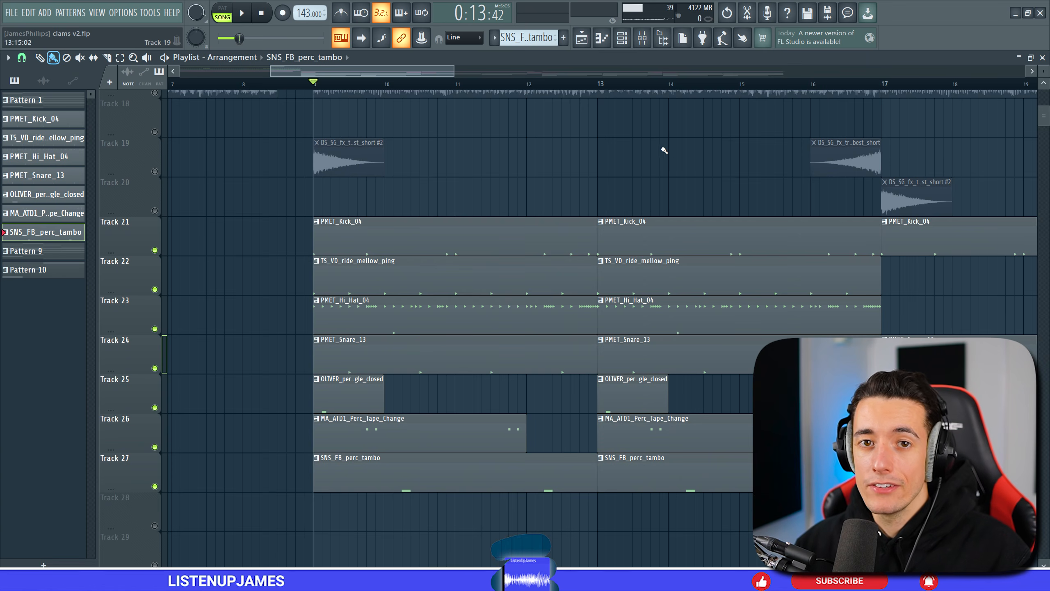
# Step: Play back the drum tracks in the playlist on their own and together with the transition effects on track 19
pyautogui.press('space')
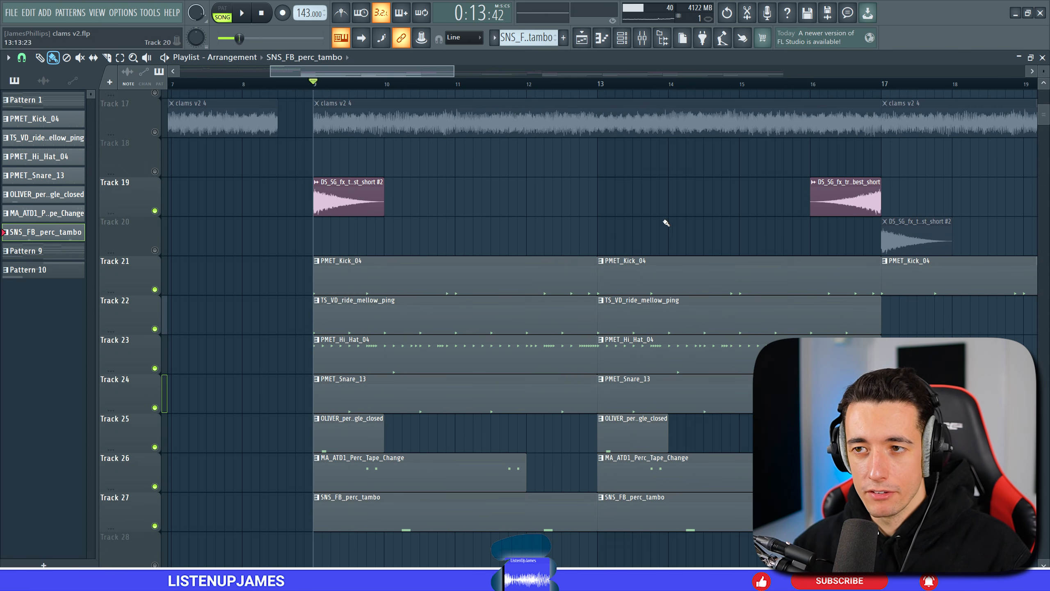
pyautogui.press('space')
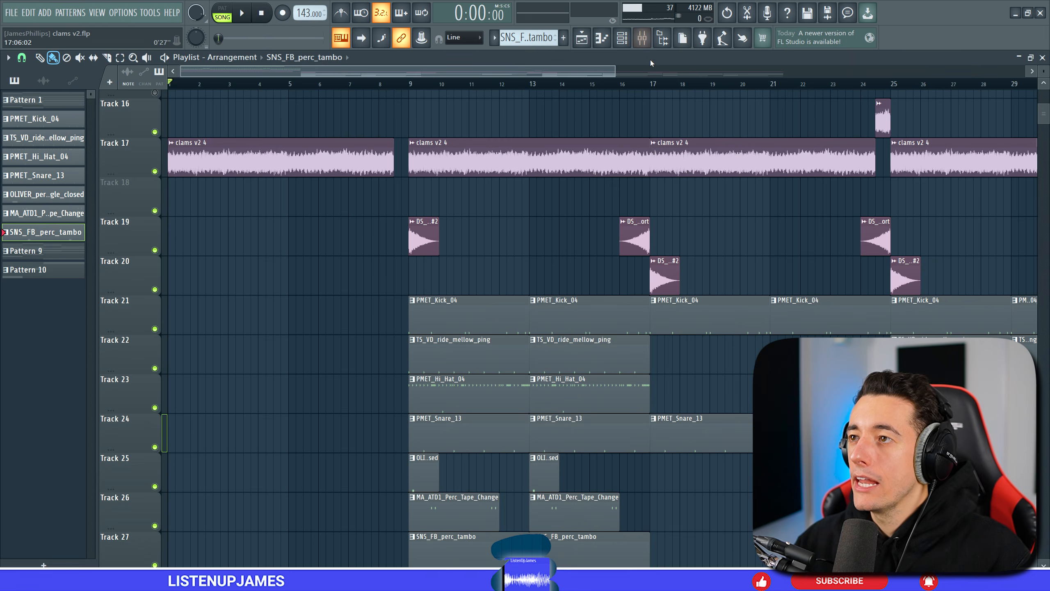
# Step: Examine the Master track's Fruity Soft Clipper threshold and post gain, close it, and open Ozone 11
pyautogui.click(643, 38)
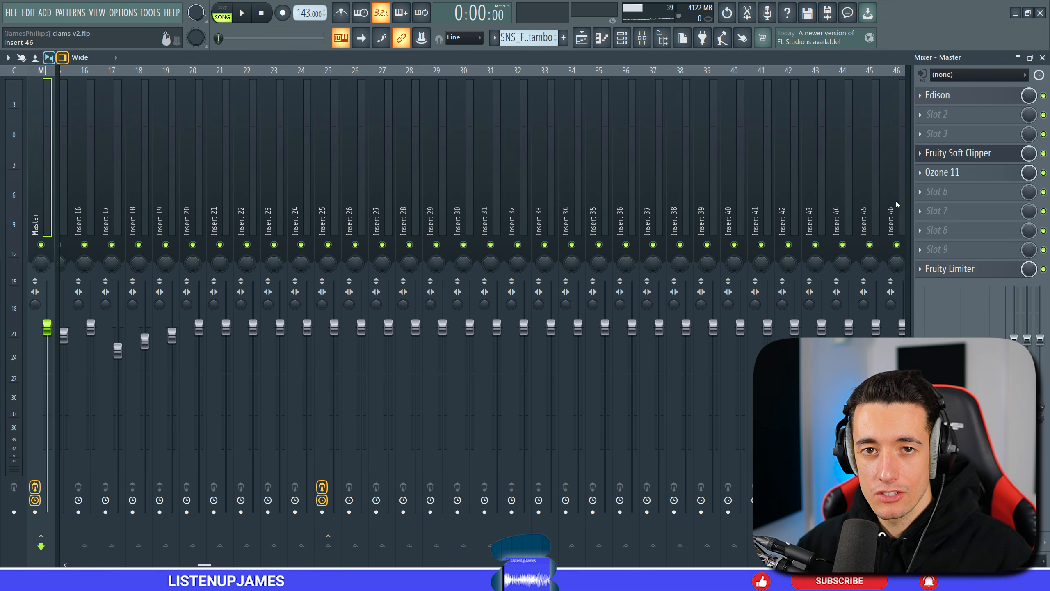
pyautogui.click(951, 152)
pyautogui.moveTo(169, 166); pyautogui.dragTo(379, 164)
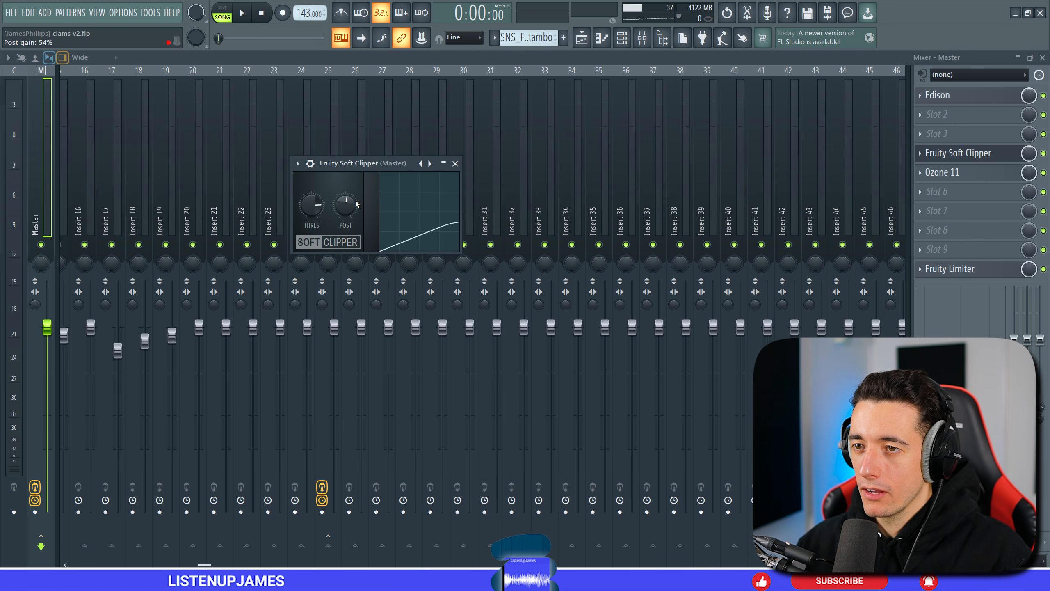
pyautogui.click(455, 163)
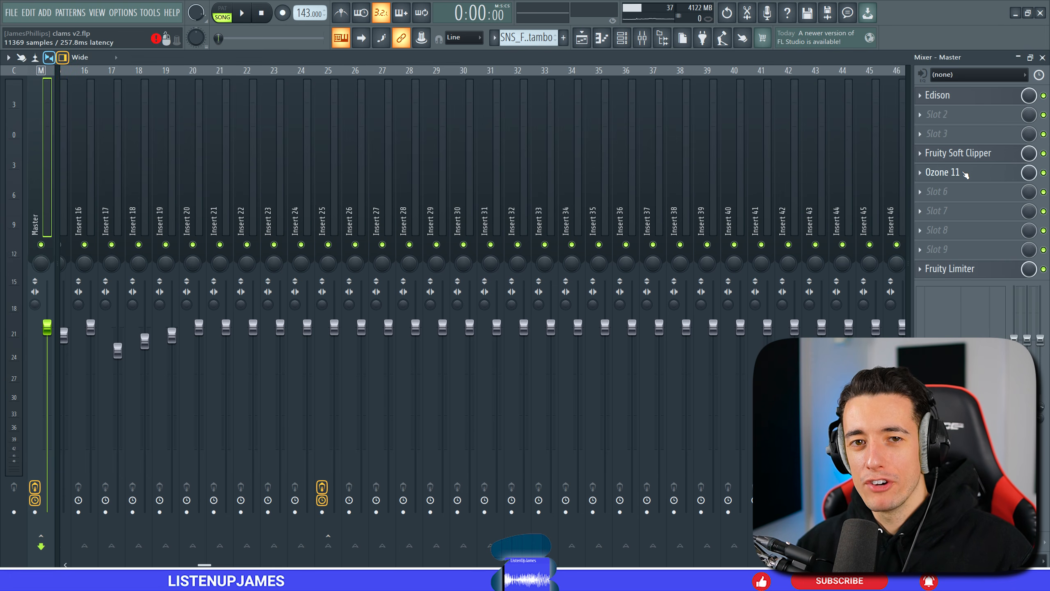
pyautogui.click(967, 176)
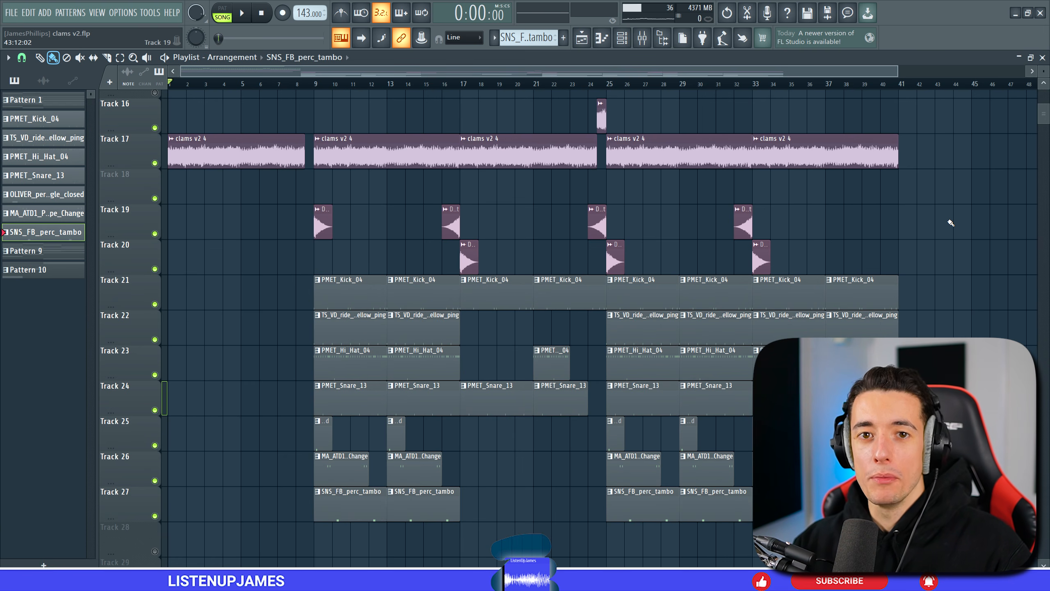
# Step: Play back the full arrangement from the start of the playlist
pyautogui.press('space')
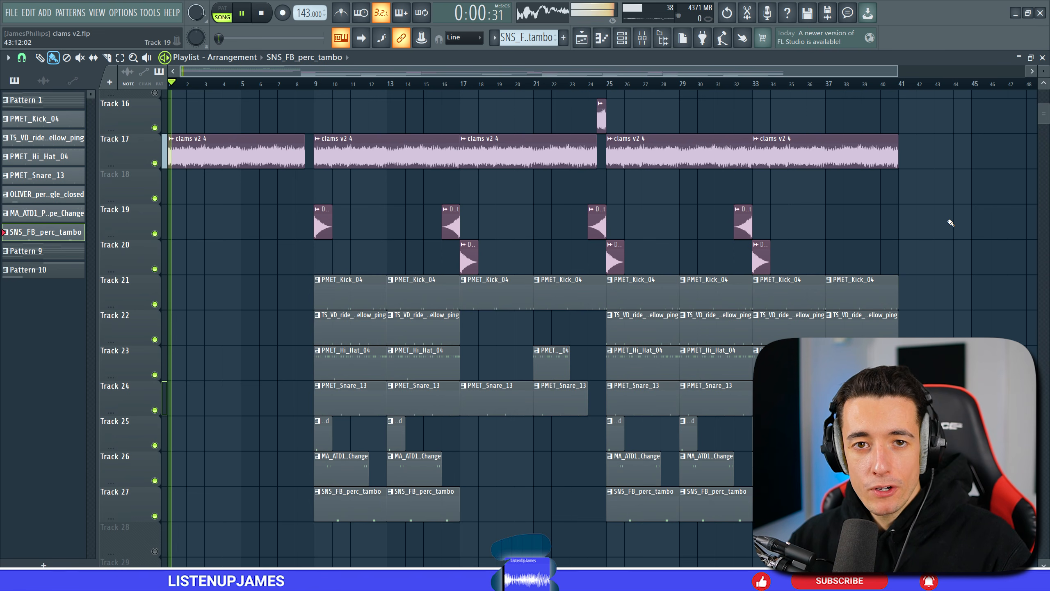